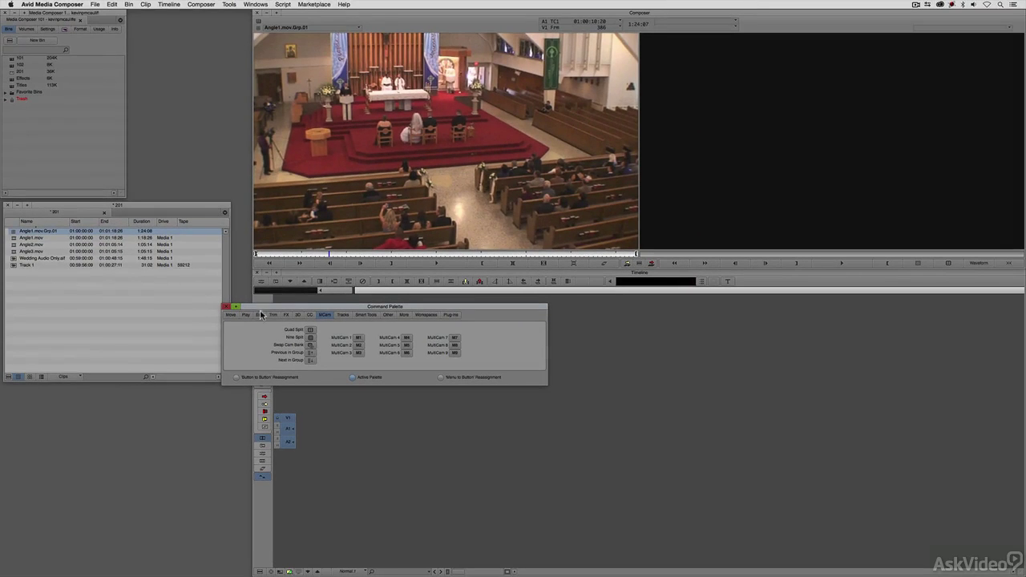
Move the Command Palette (MCam tab) to the lower-left, below the bin.
drag(260, 311, 54, 414)
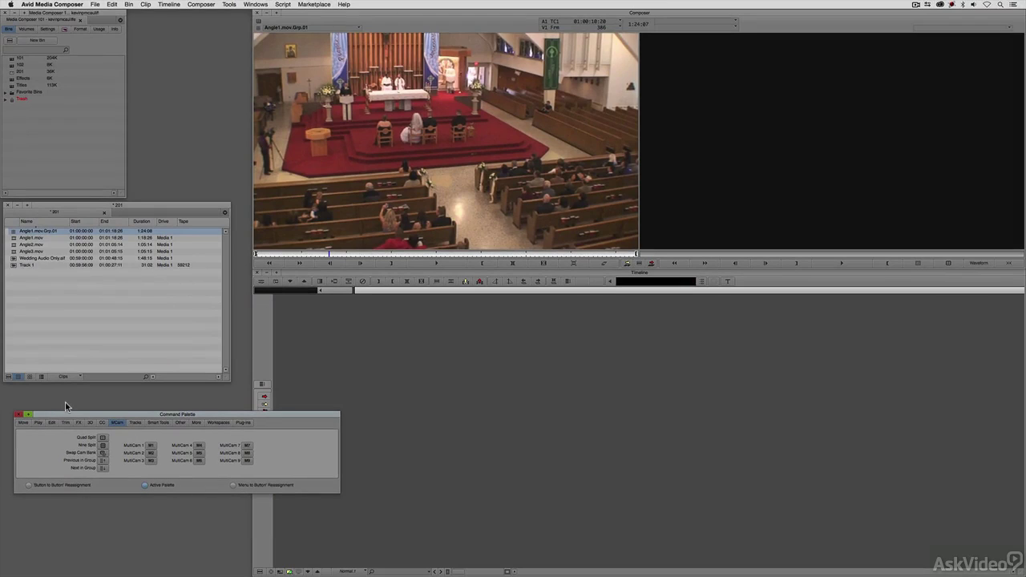
Edit the group clip from the source monitor into new sequence Untitled Sequence.02.
click(454, 159)
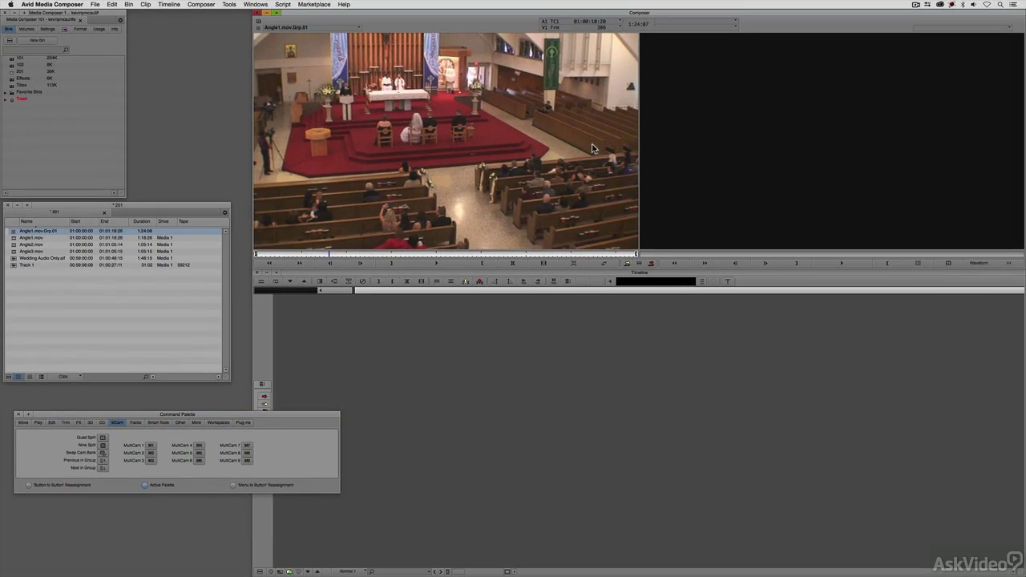
click(412, 255)
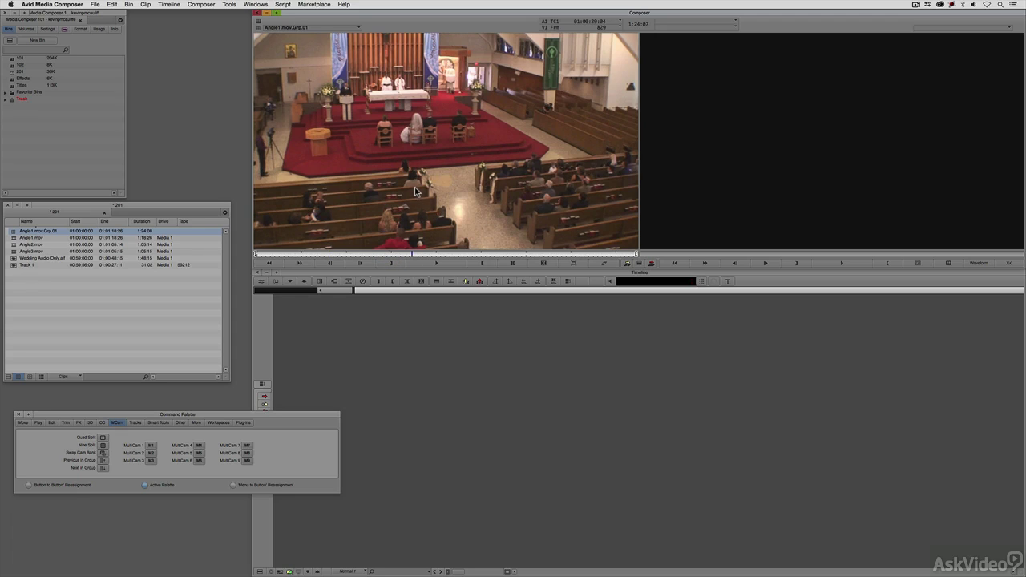
key(b)
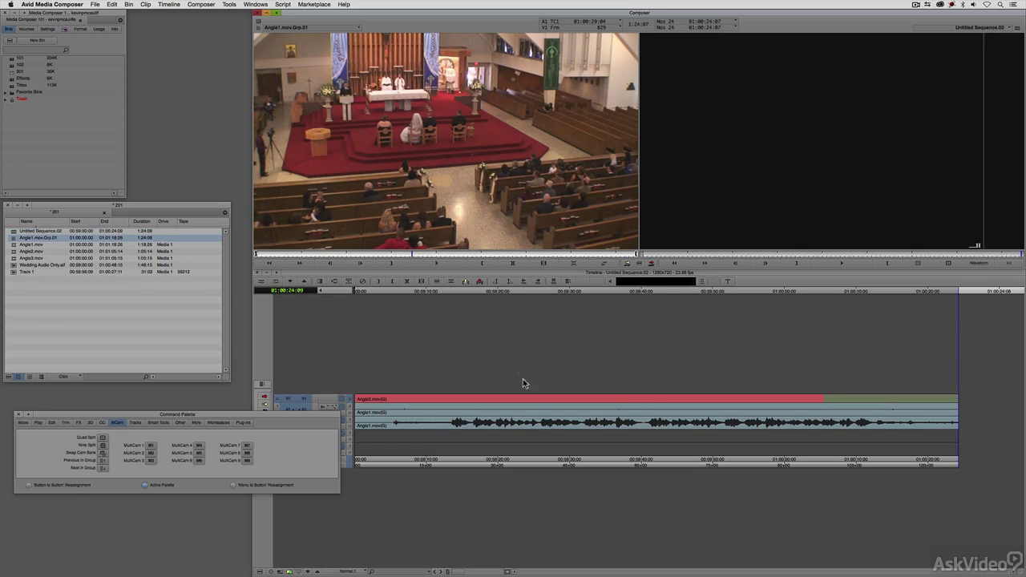
Delete the empty A3 and A4 audio tracks from Untitled Sequence.02.
click(537, 422)
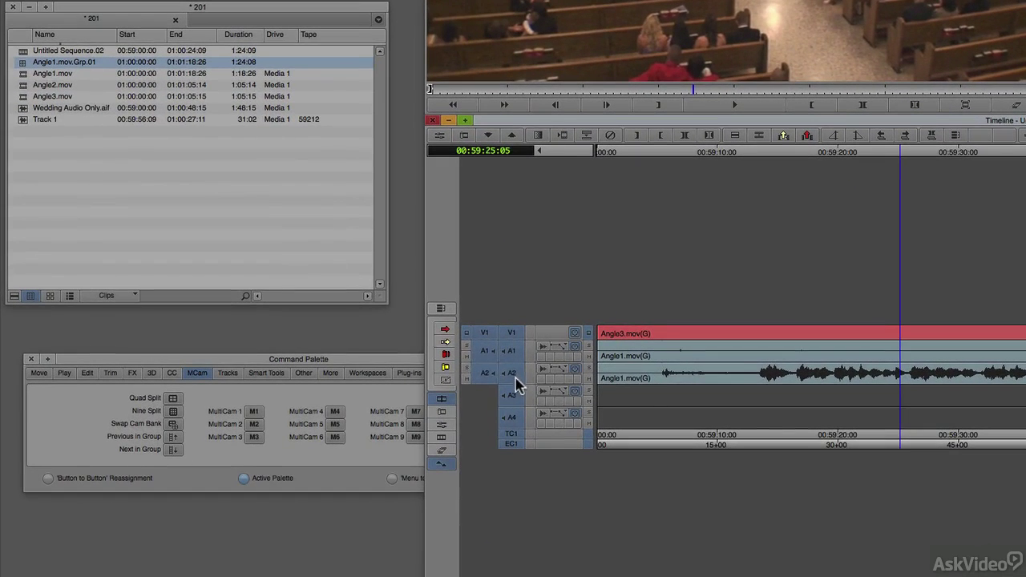
drag(515, 377, 516, 417)
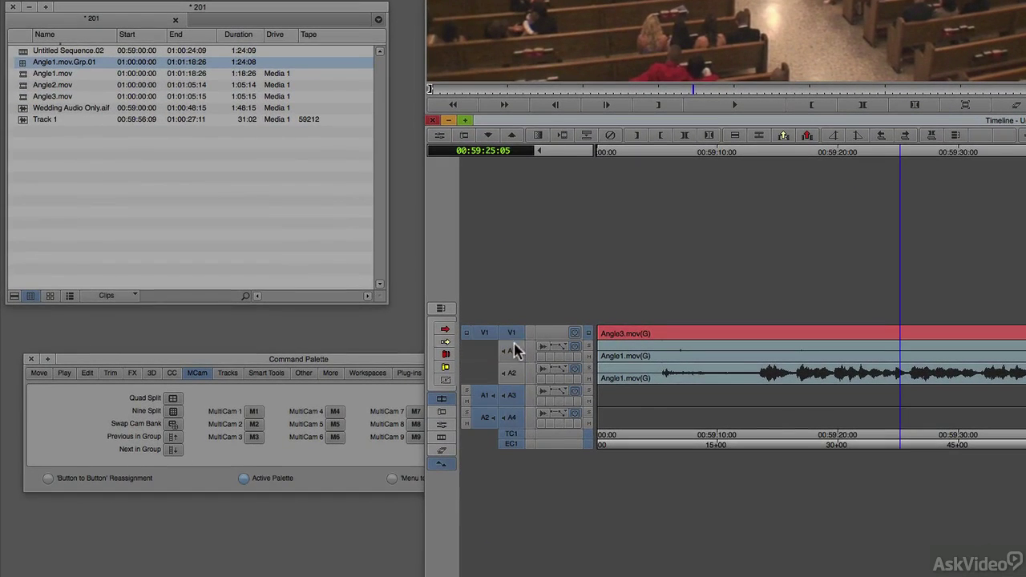
drag(518, 351, 518, 395)
click(655, 387)
key(Delete)
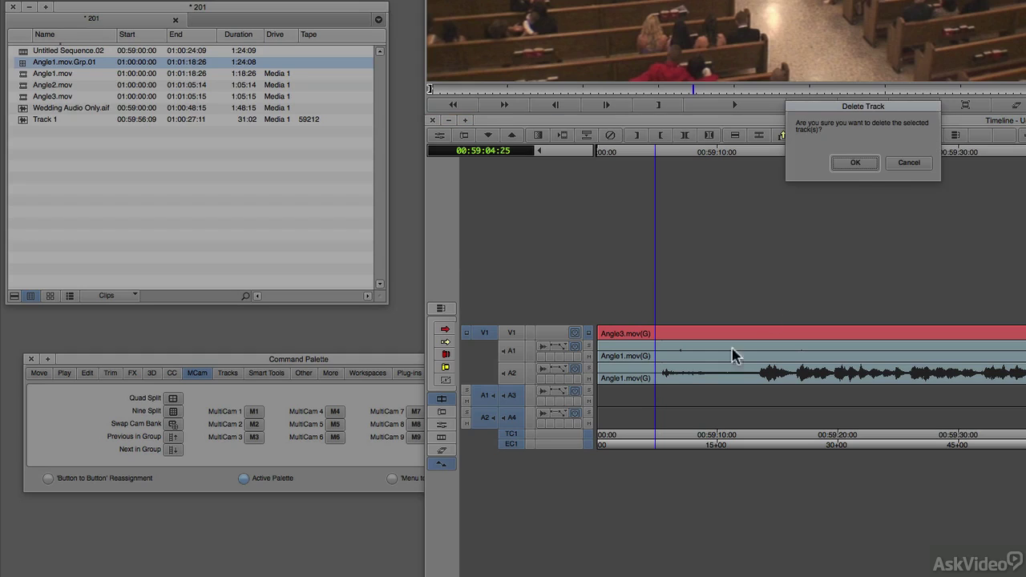
click(854, 167)
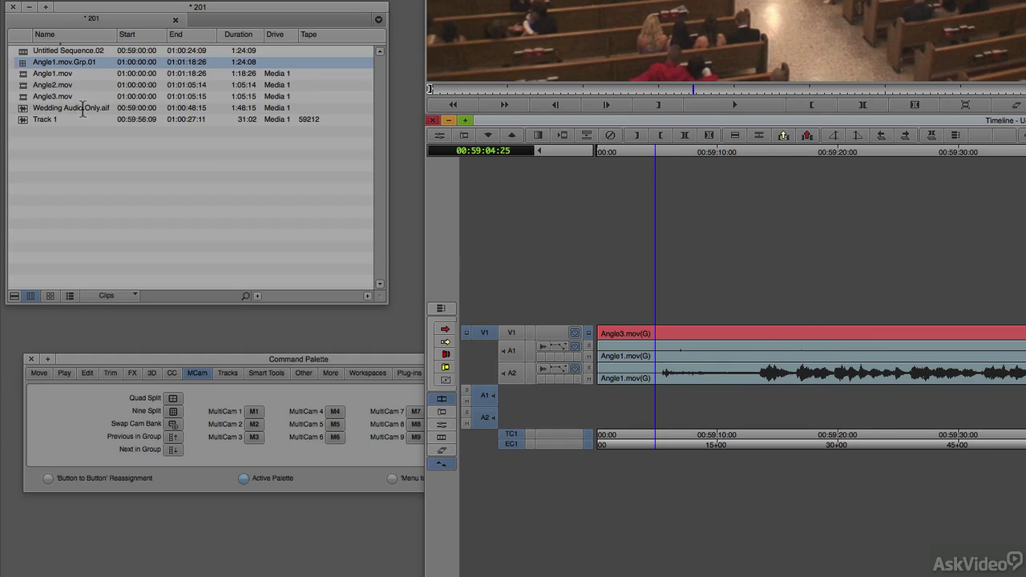
Show the group clip's camera angles as a quad split beside the Untitled Sequence.02 playback.
click(26, 110)
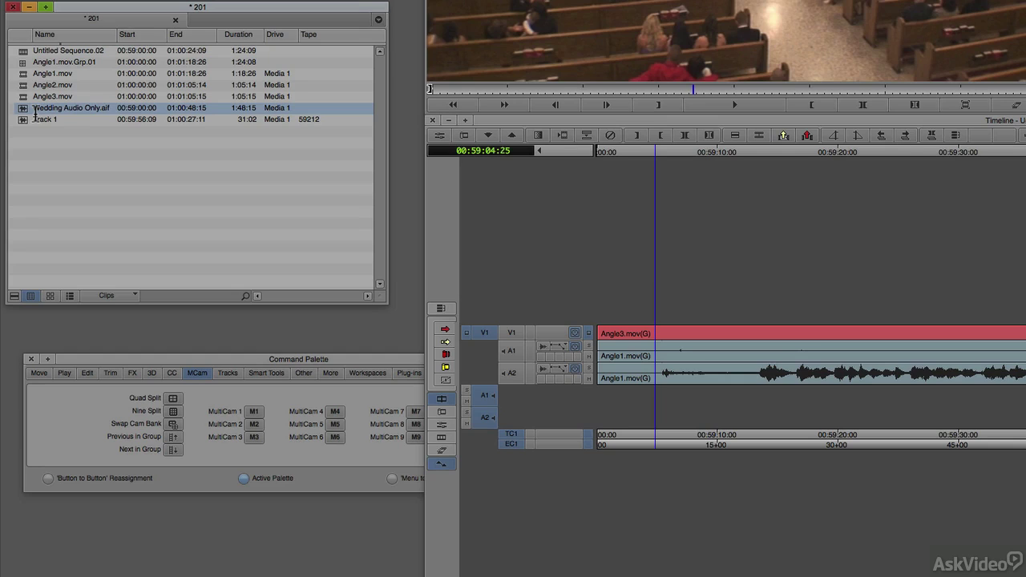
click(761, 341)
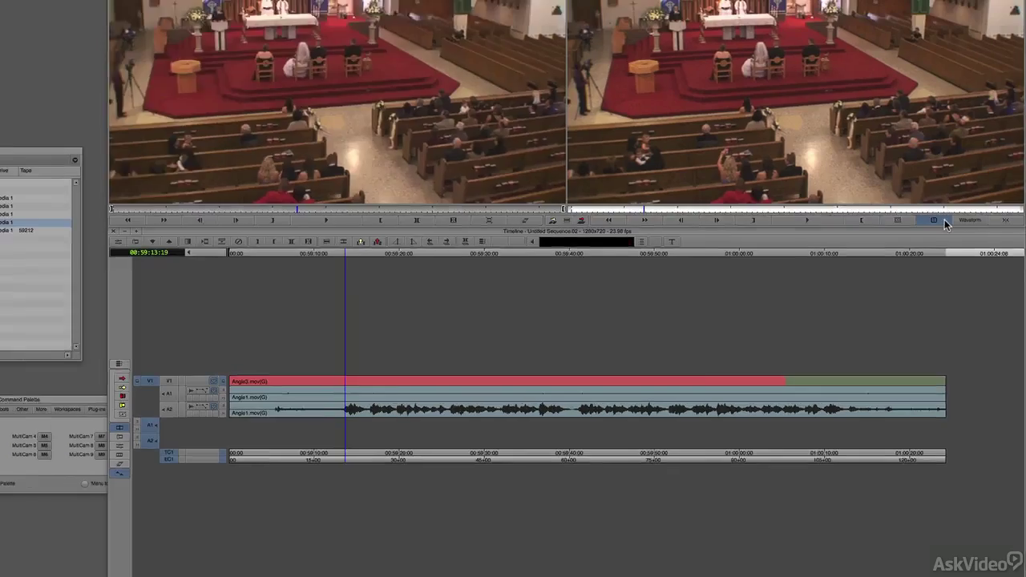
click(911, 111)
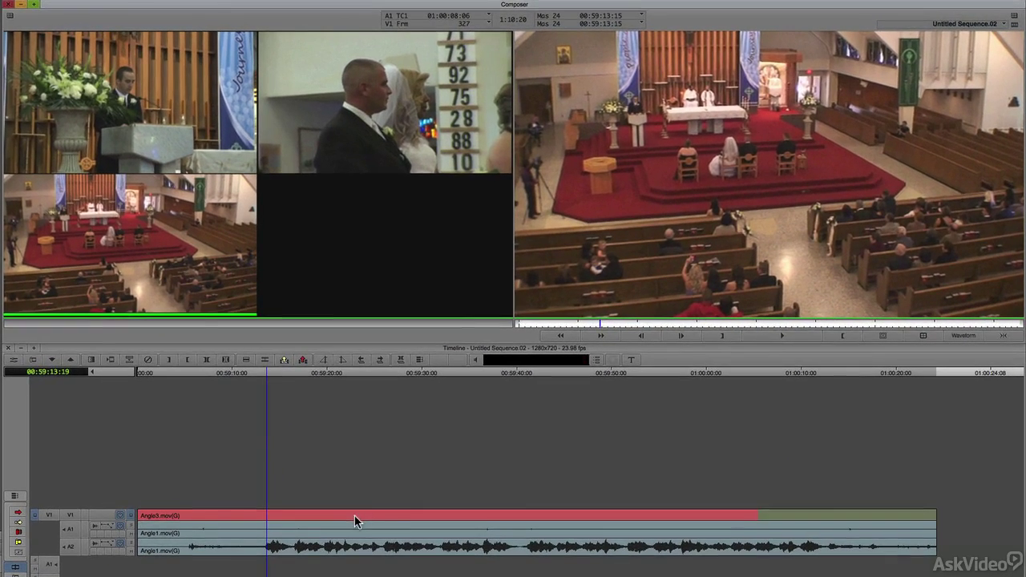
right_click(519, 399)
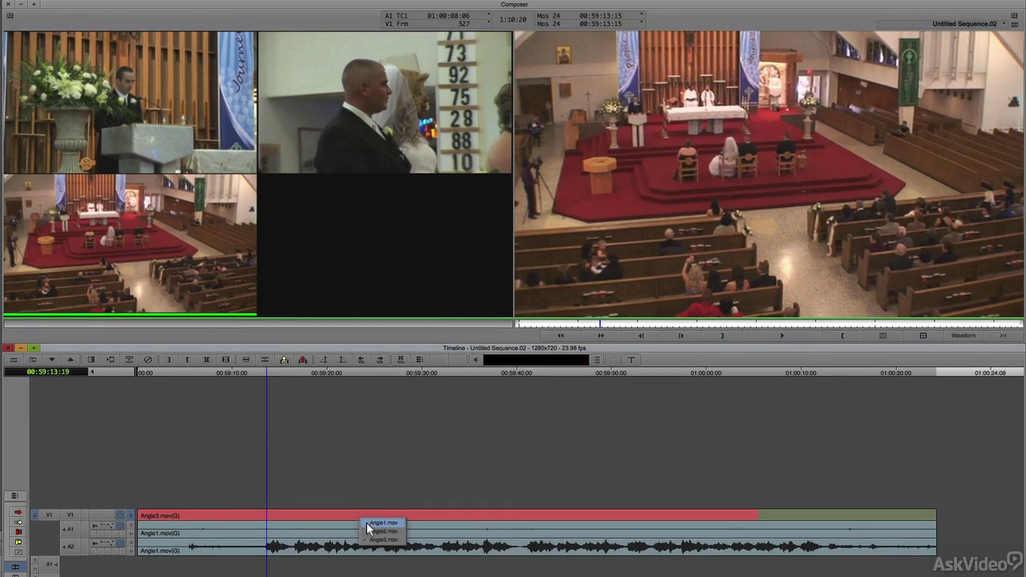
click(369, 523)
right_click(359, 516)
click(366, 529)
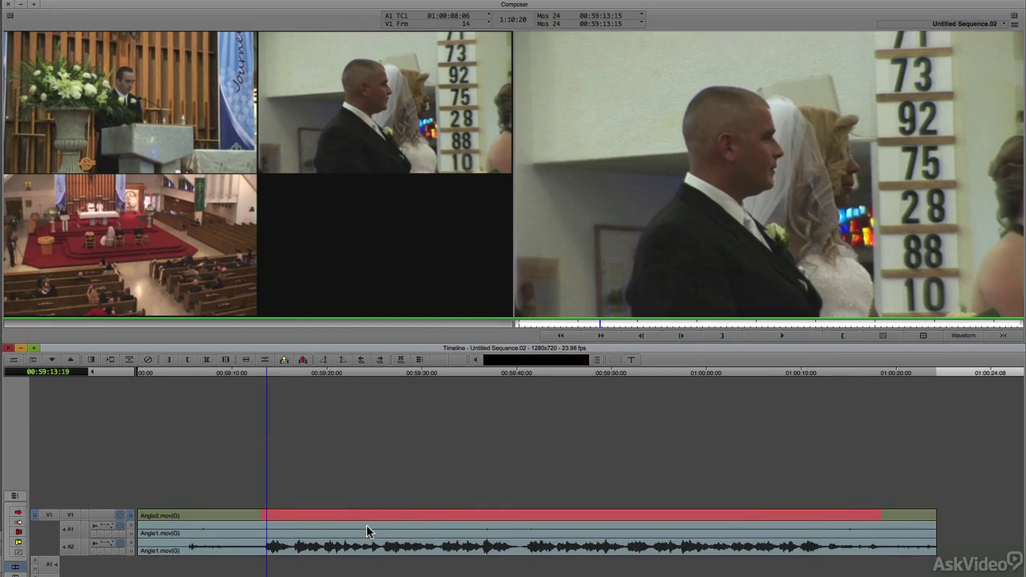
right_click(352, 513)
click(371, 538)
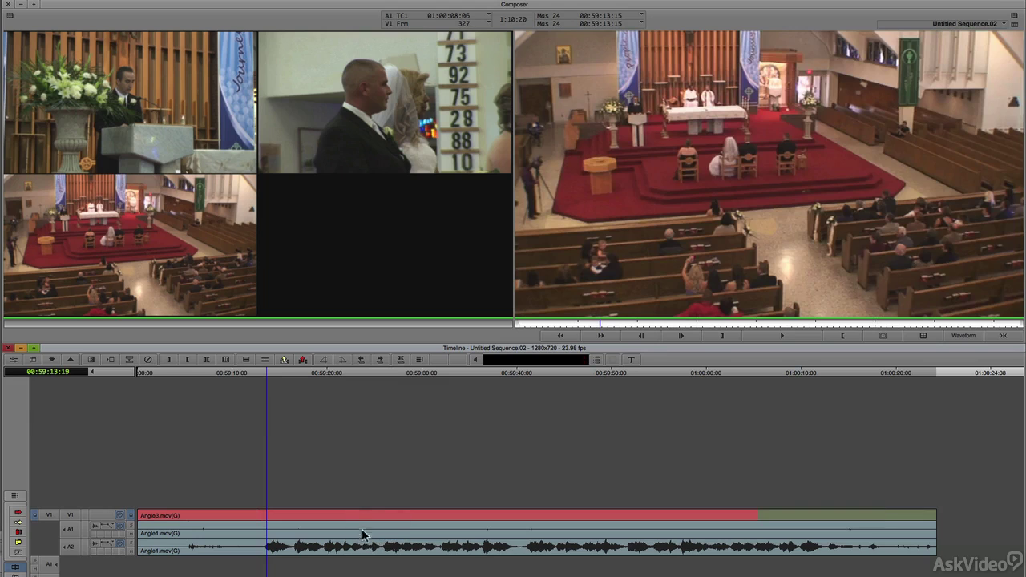
right_click(354, 516)
click(367, 521)
right_click(353, 513)
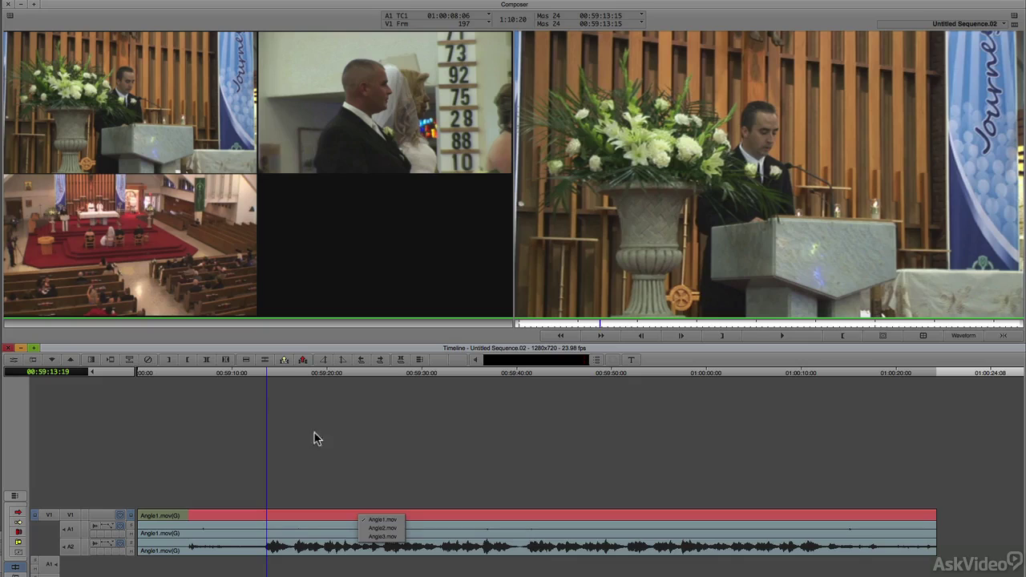
click(378, 537)
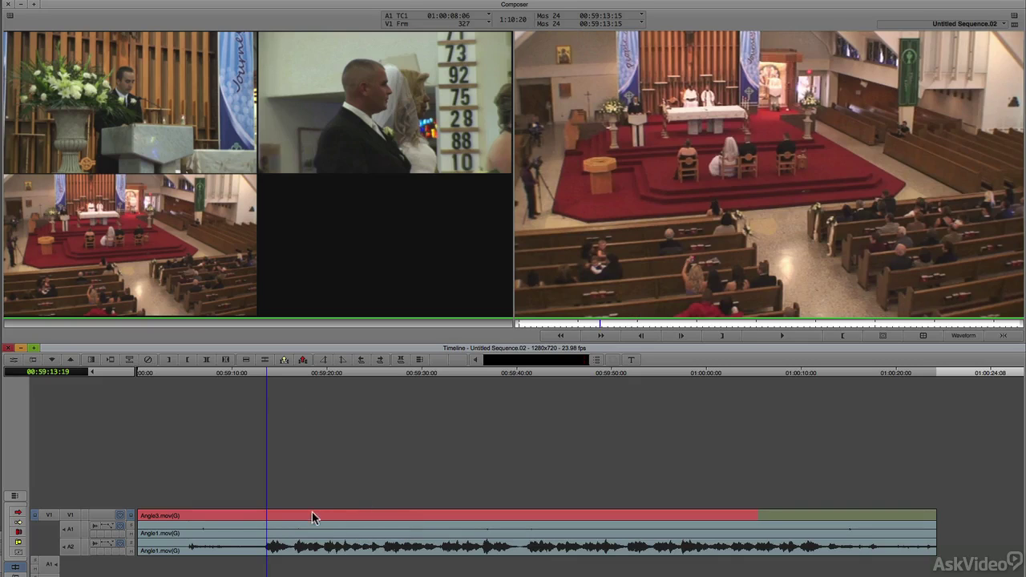
drag(194, 517, 120, 509)
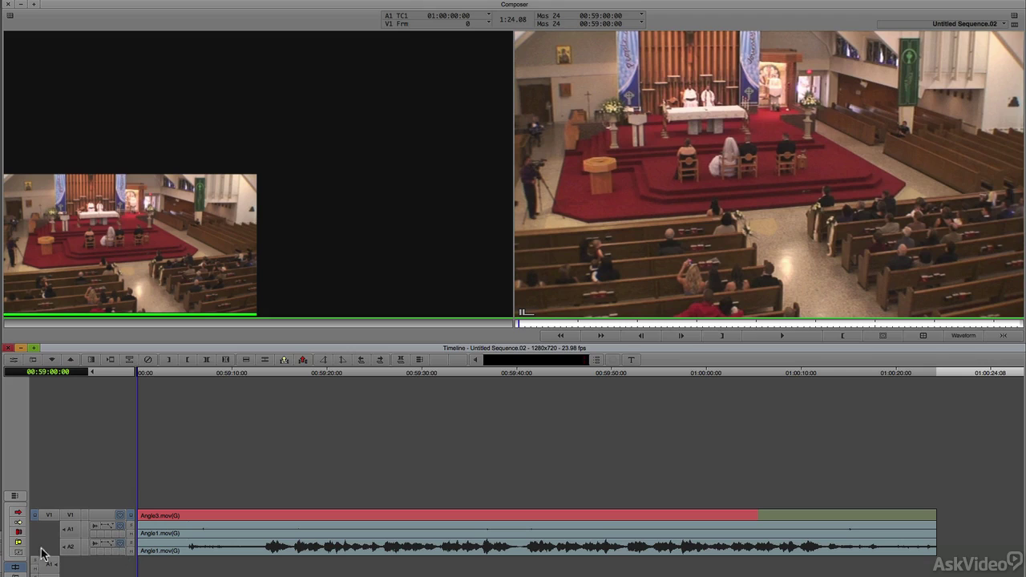
key(ctrl+3)
drag(202, 427, 333, 379)
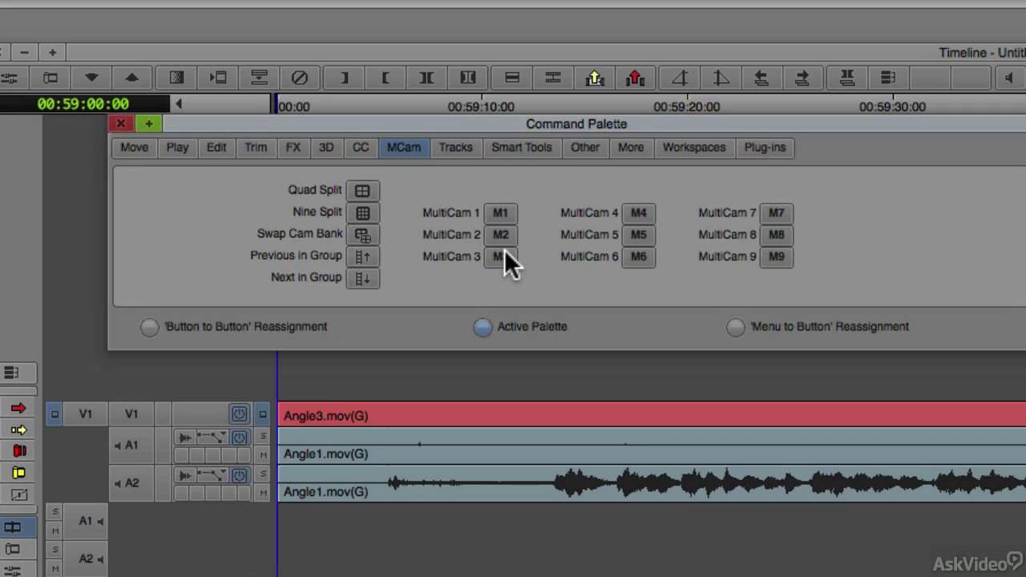
click(123, 124)
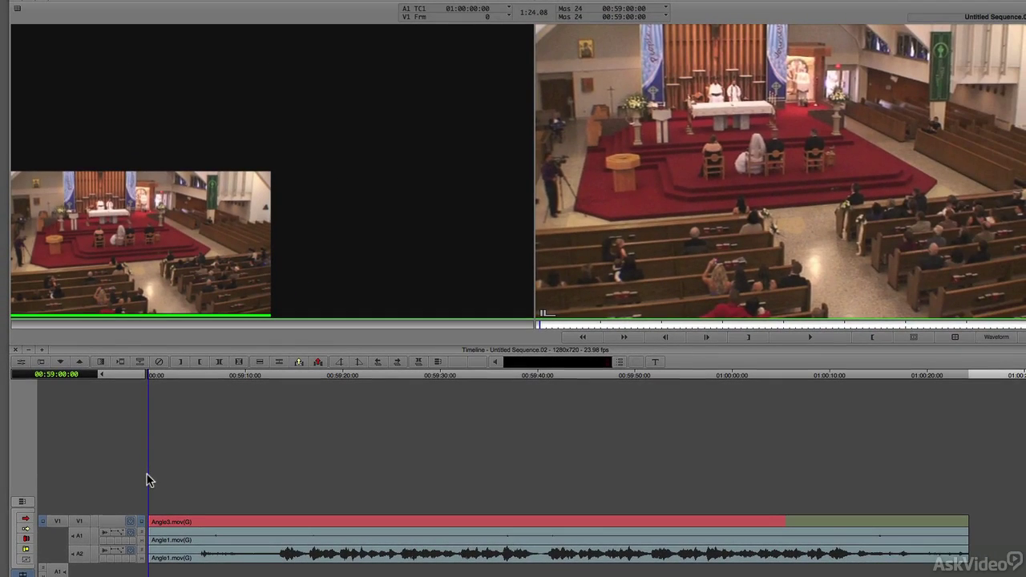
Enable the V1 record track, check the angle menu, and turn on MultiCamera mode.
click(77, 525)
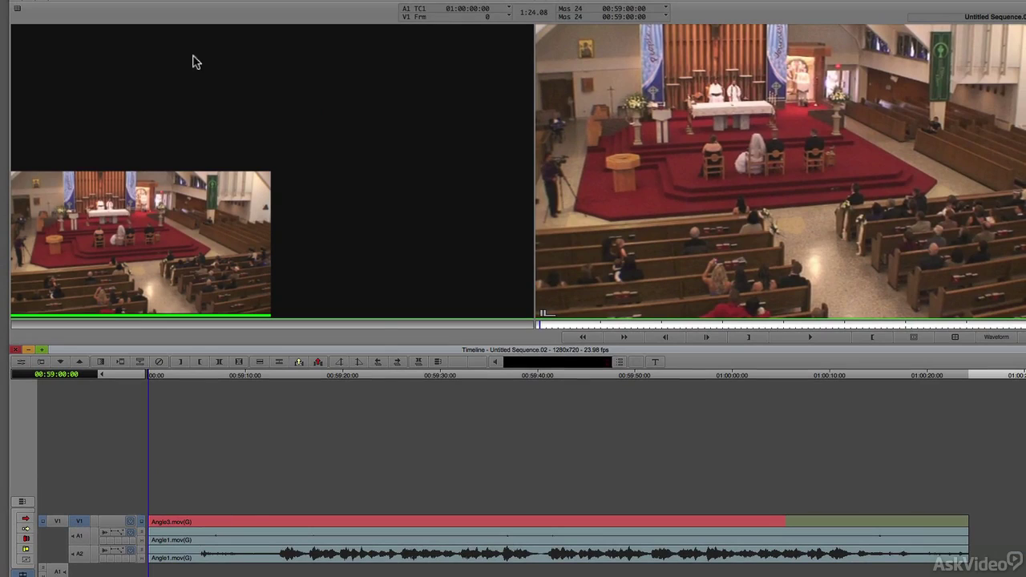
click(18, 11)
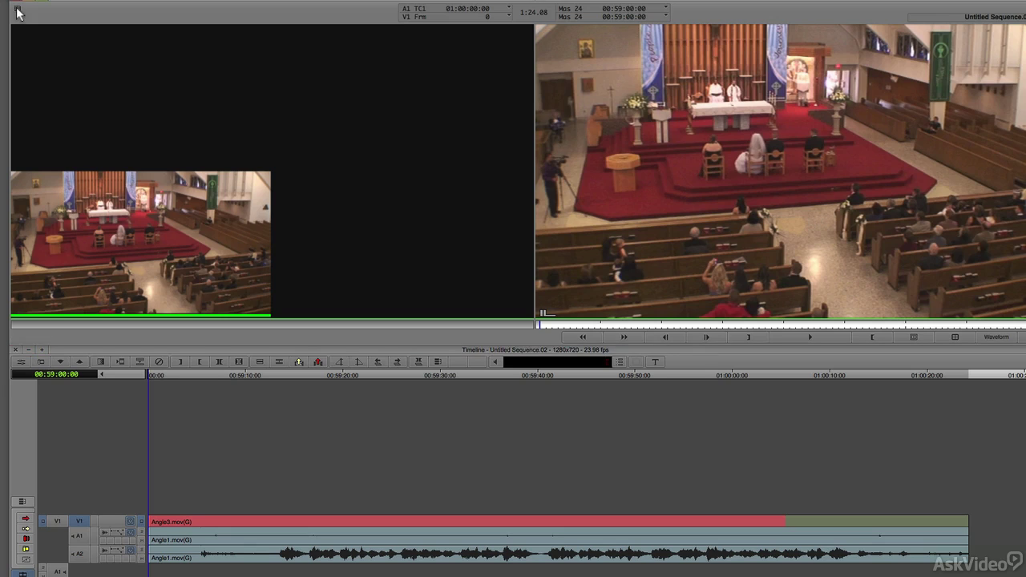
click(18, 11)
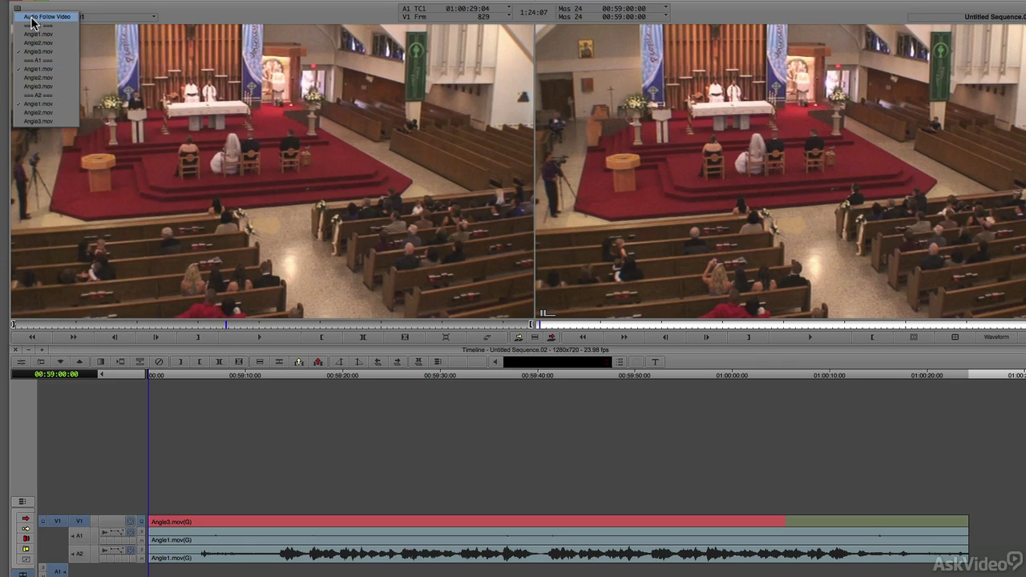
click(665, 161)
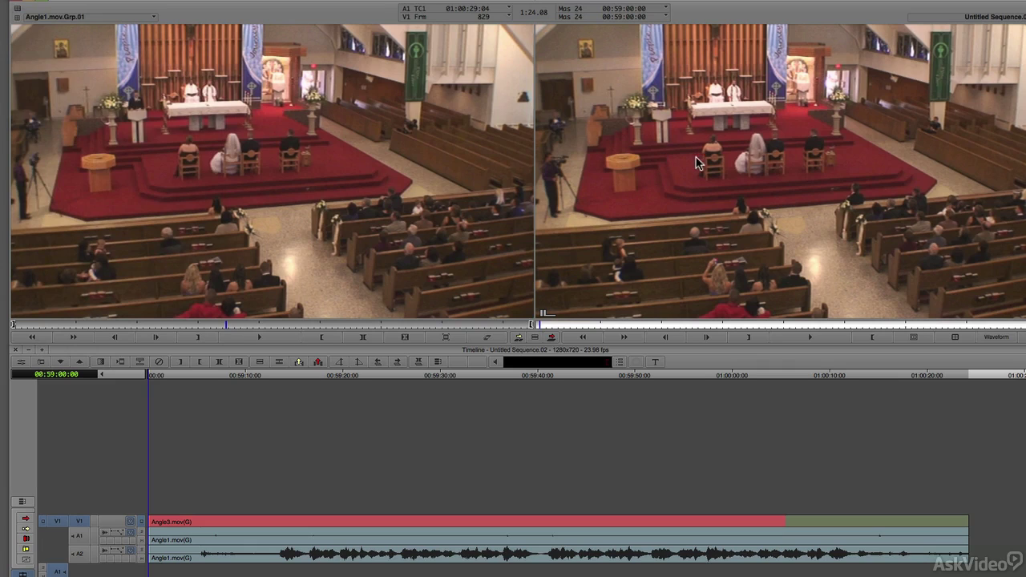
click(954, 337)
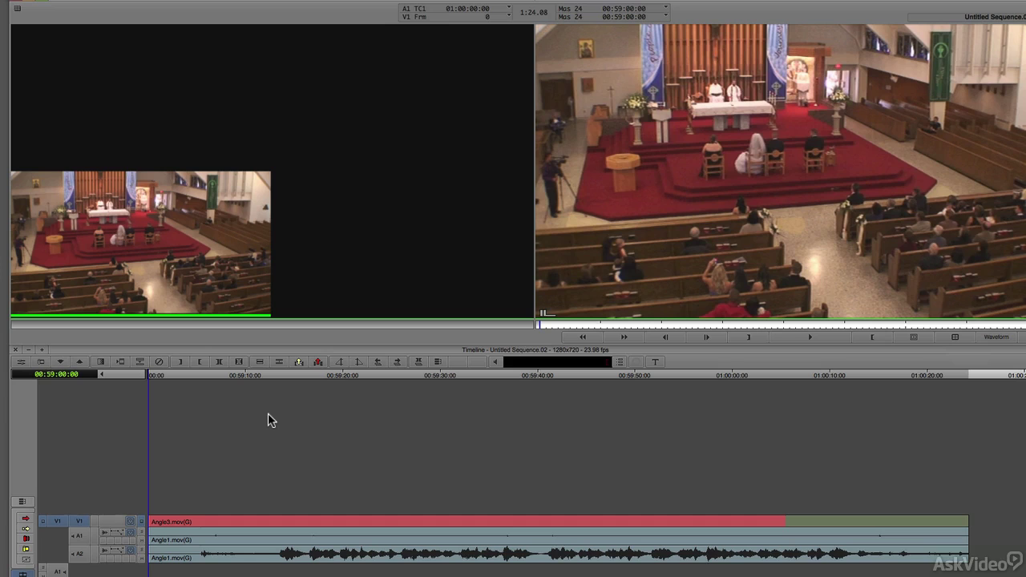
During playback cut live with F9, F10, F11 twice through, then park in Angle2.
key(space)
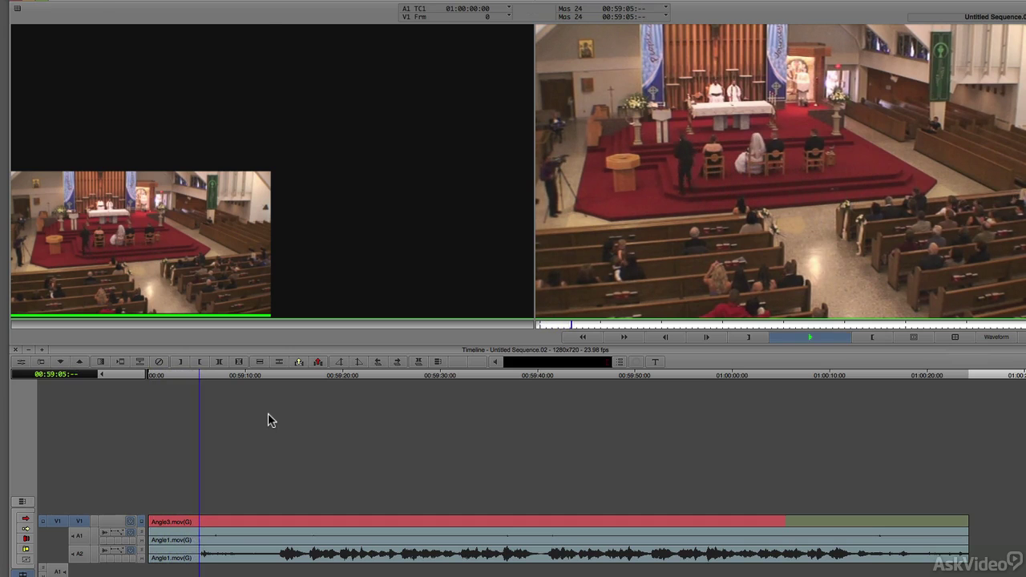
key(F9)
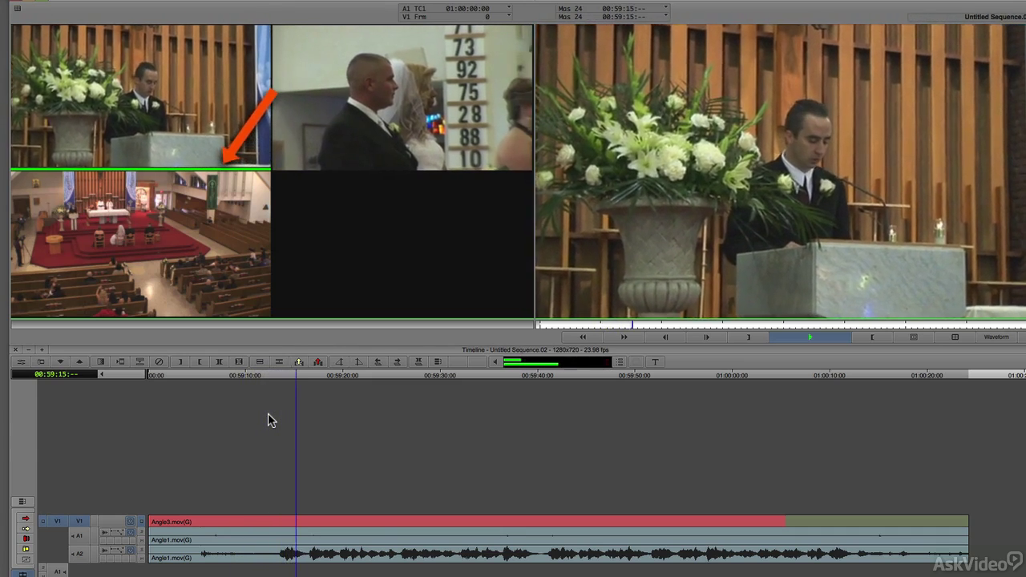
key(F10)
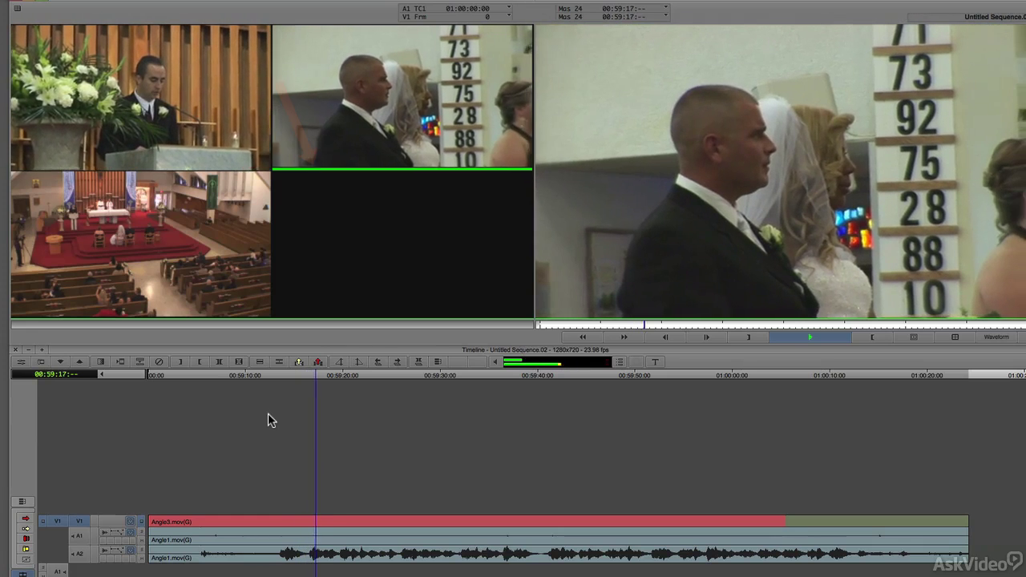
key(F11)
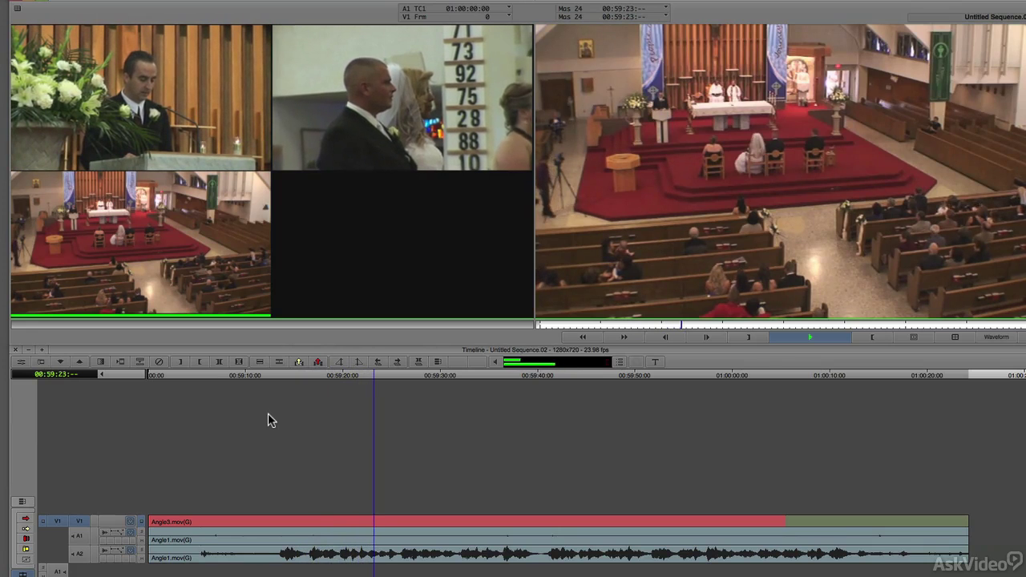
key(F9)
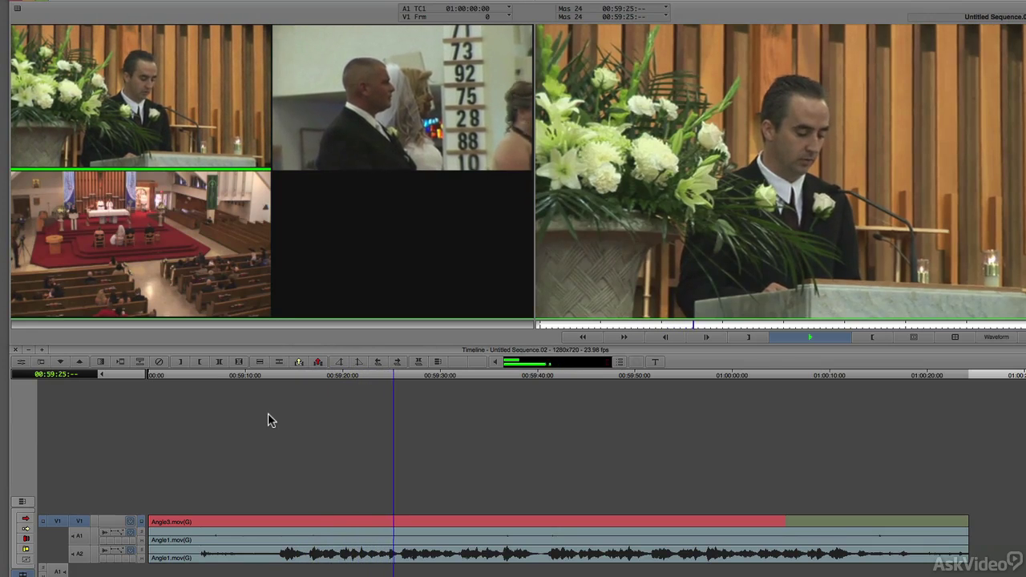
key(F10)
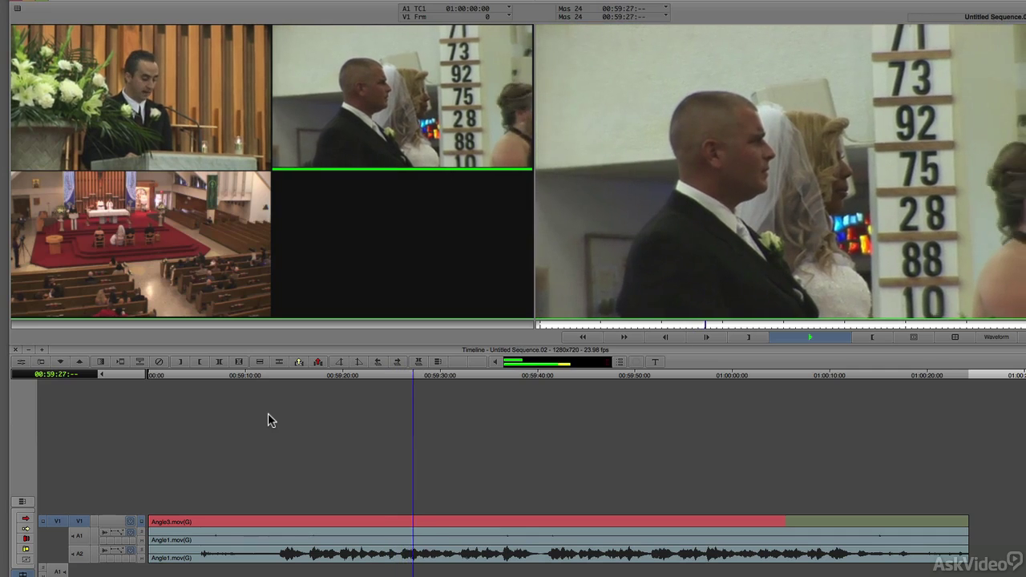
key(F11)
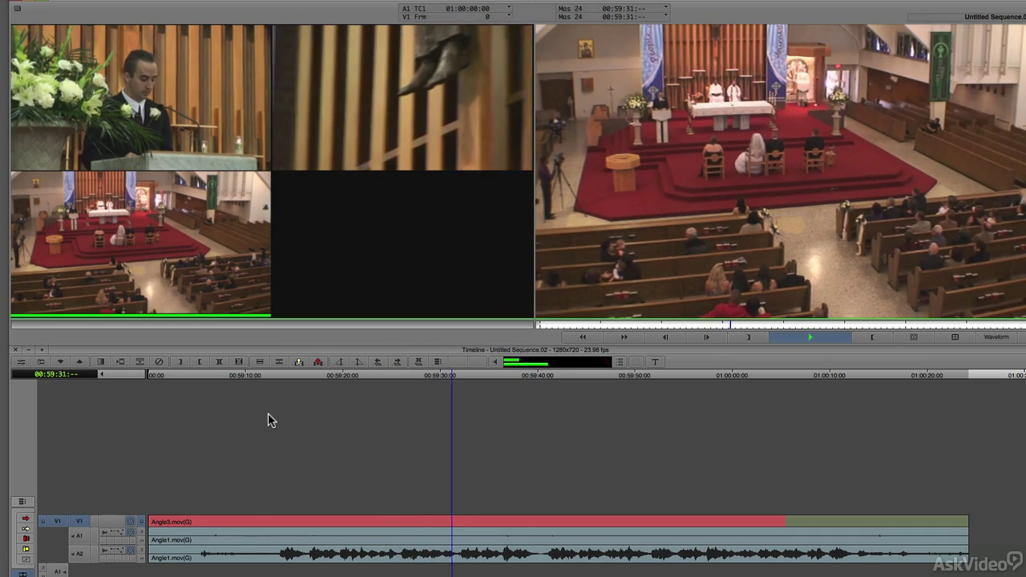
key(space)
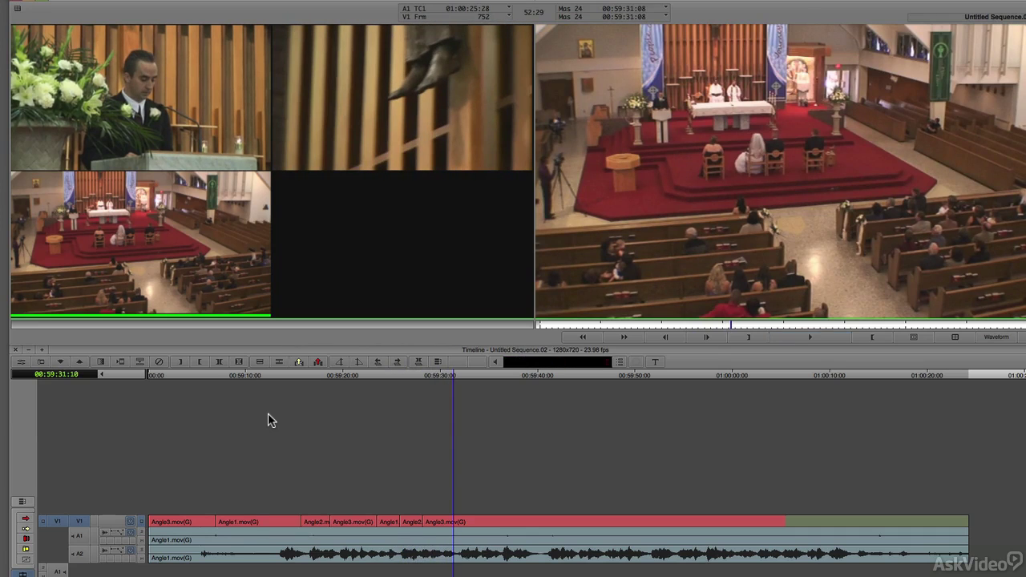
click(383, 524)
drag(383, 524, 416, 521)
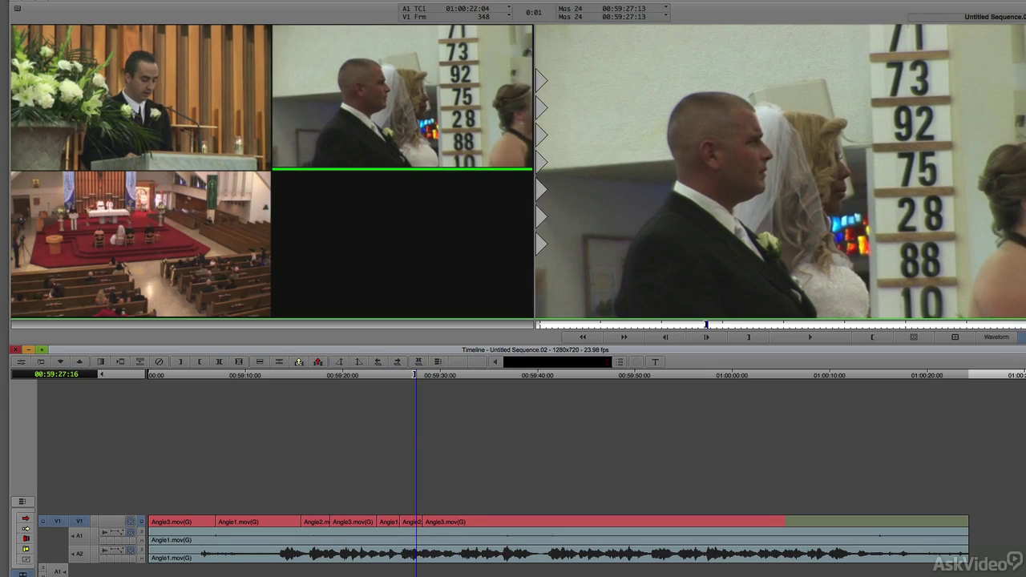
Swap the current segment to the wide Angle3 church shot and play back the cuts.
click(16, 188)
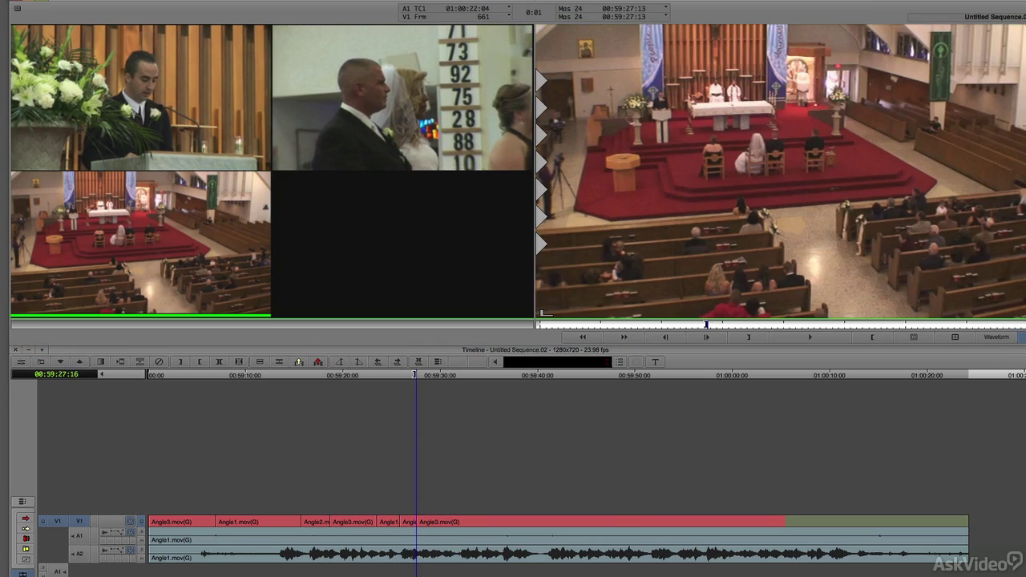
click(290, 531)
key(space)
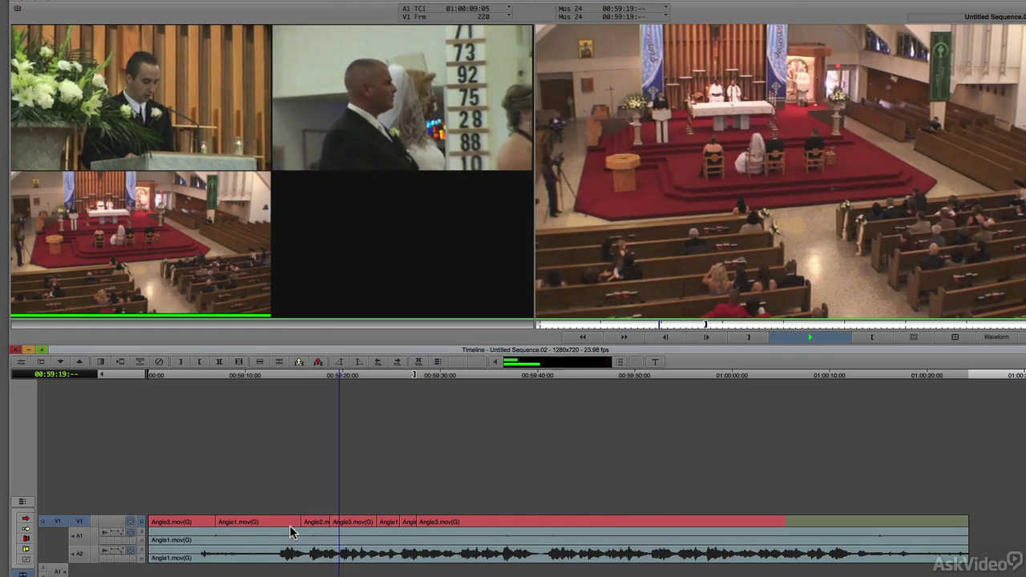
key(space)
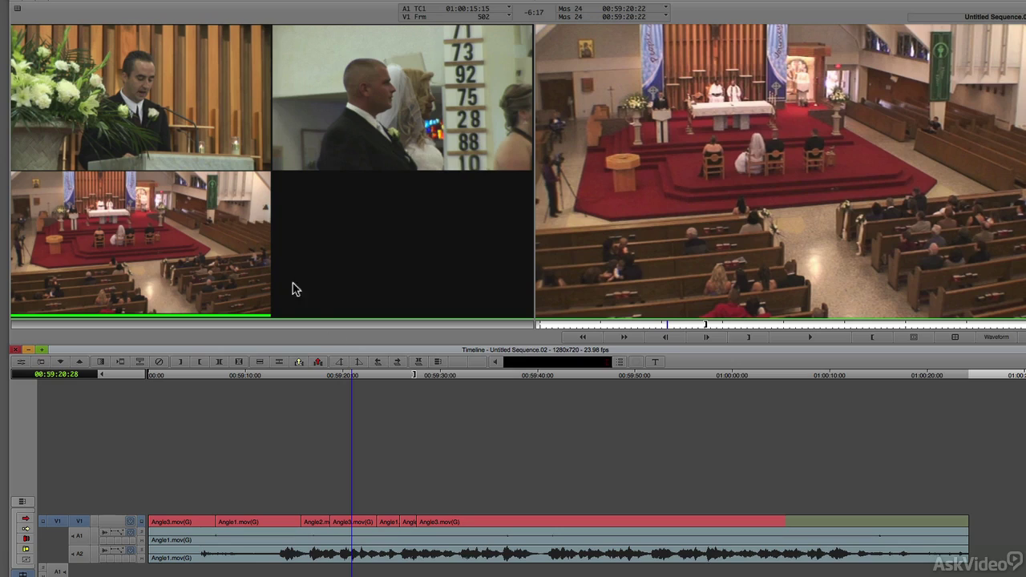
ctrl+shift+click(351, 524)
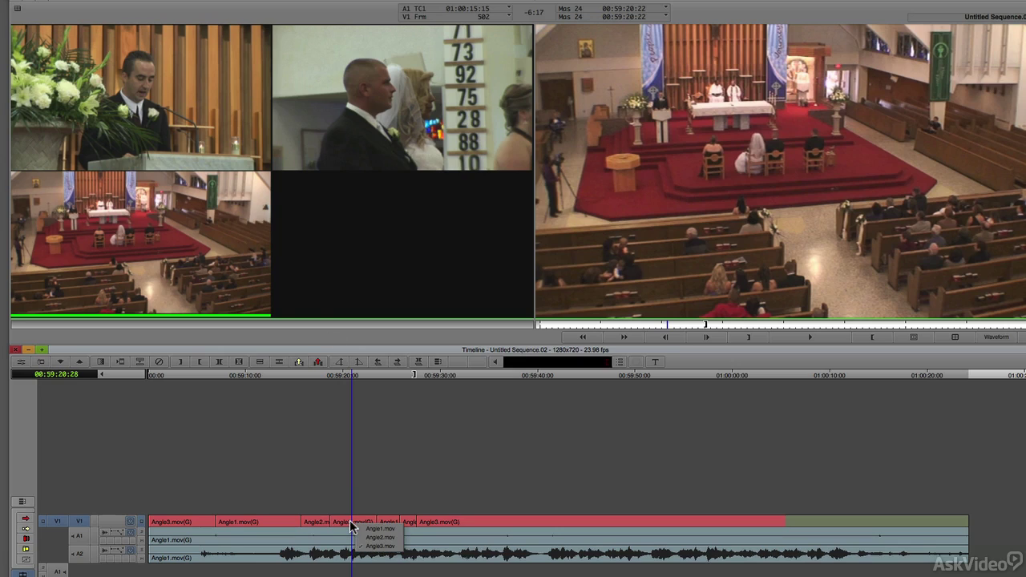
click(379, 487)
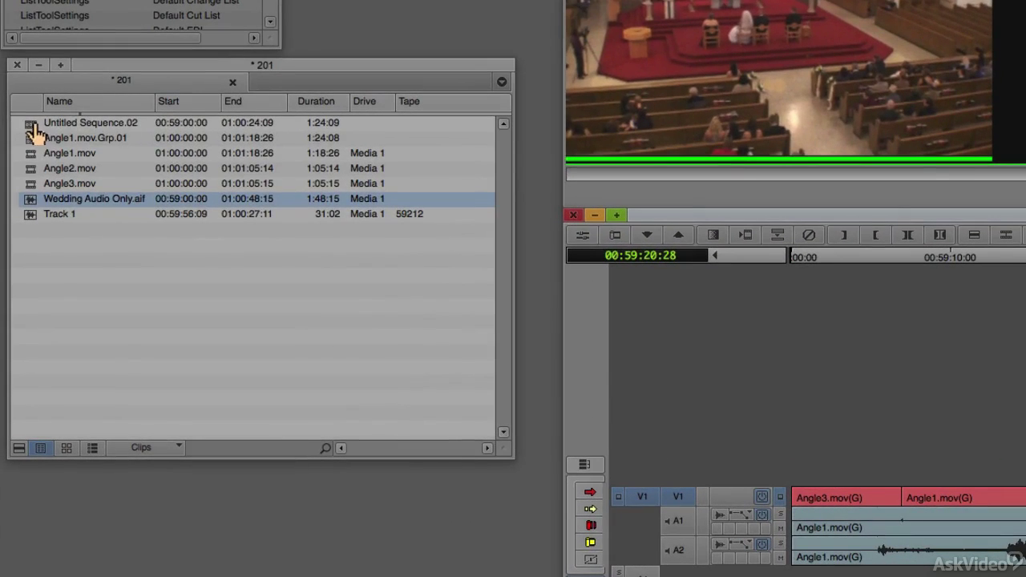
Choose Commit Multicam Edits from Untitled Sequence.02's context menu in the bin.
click(32, 129)
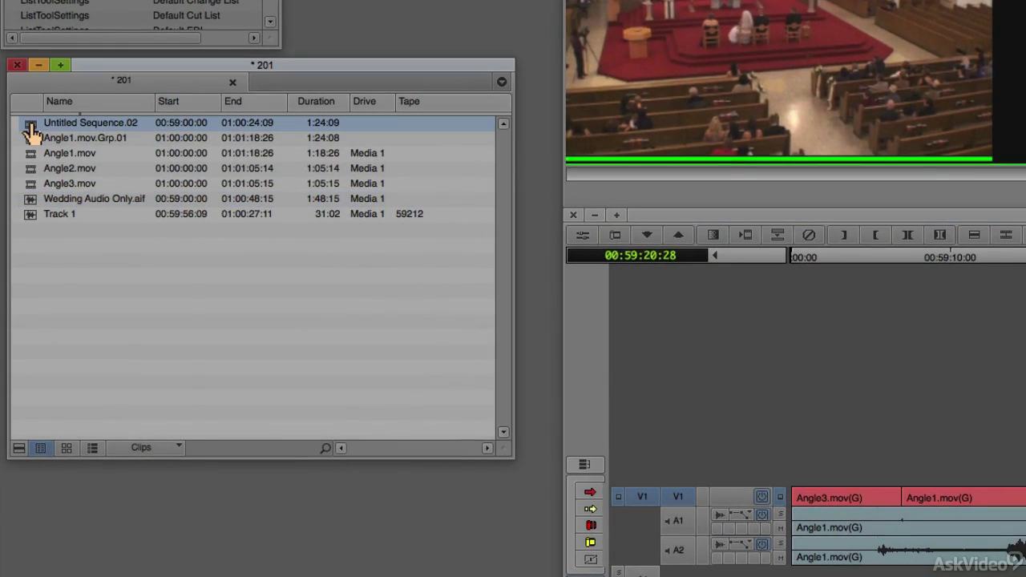
right_click(31, 128)
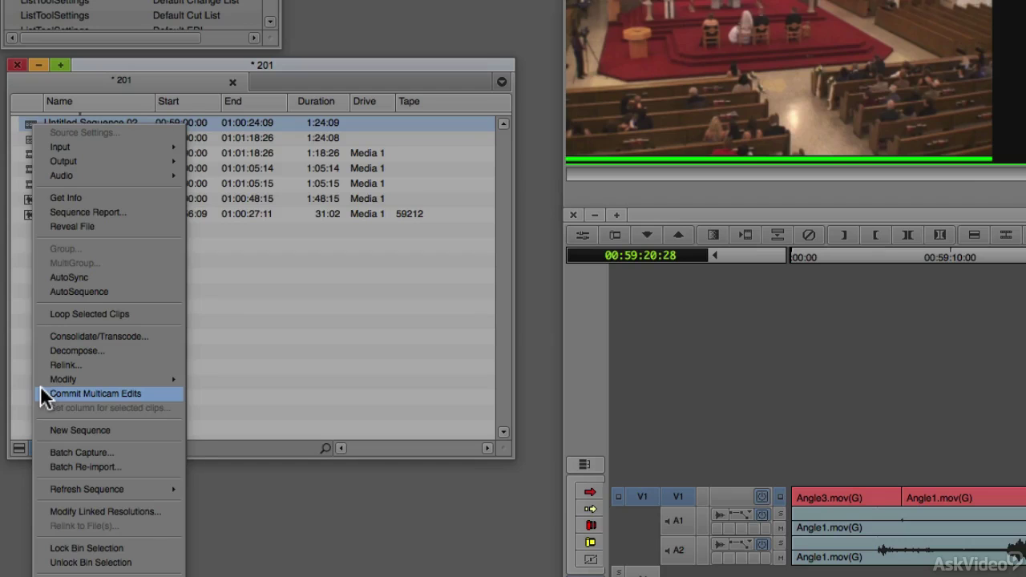
click(45, 393)
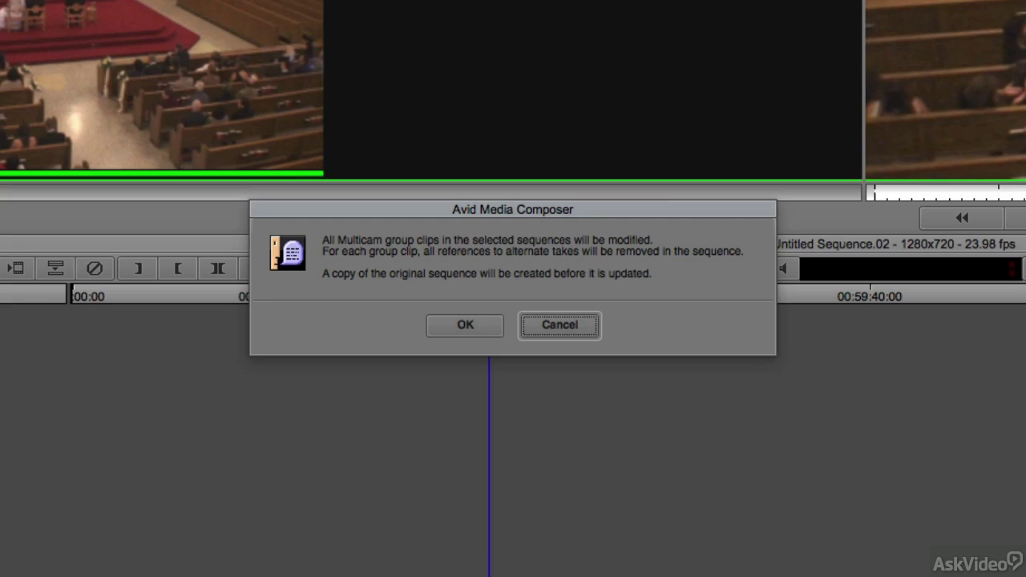
Confirm the Commit Multicam Edits warning and dismiss the completion message.
click(453, 319)
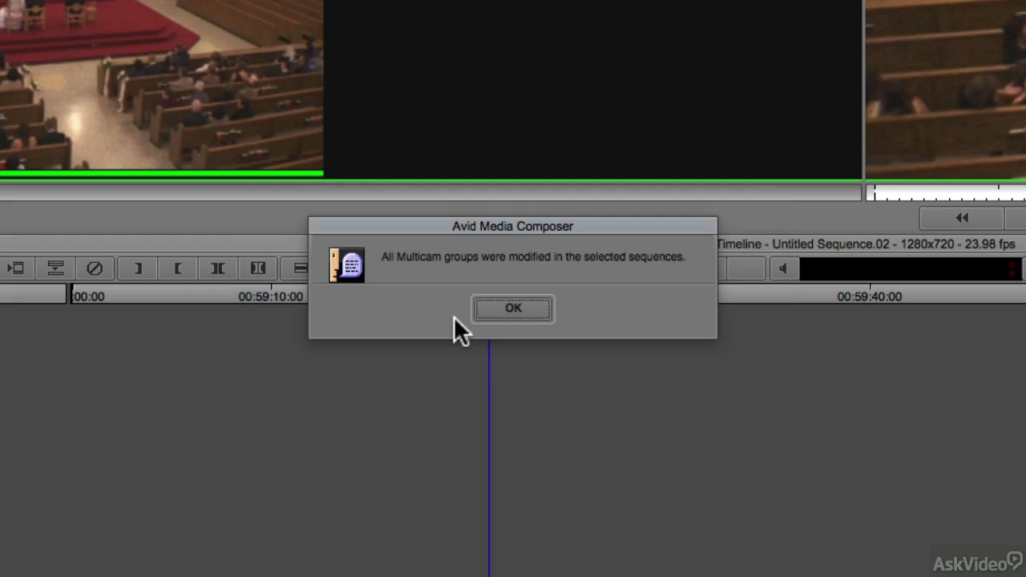
click(508, 309)
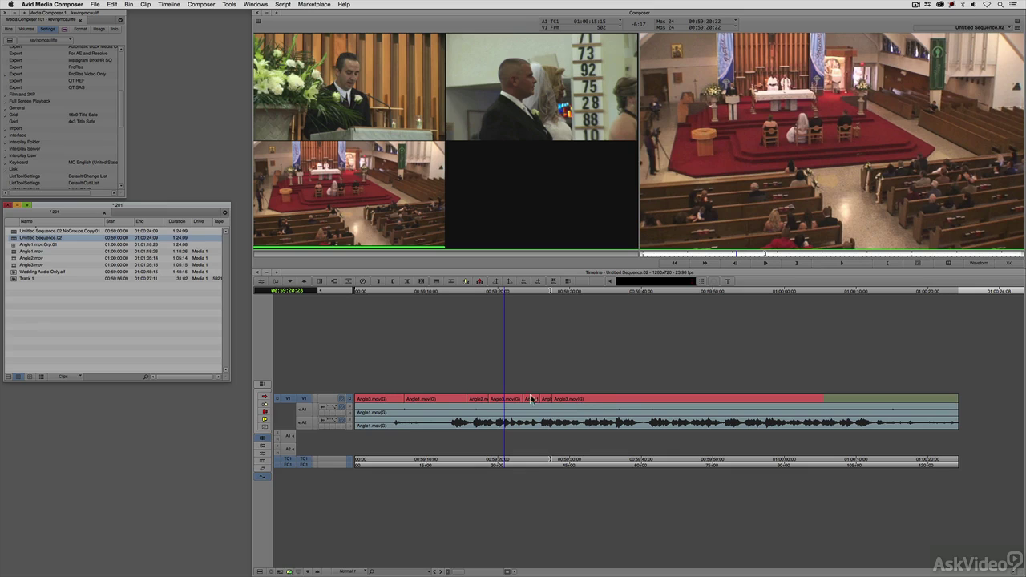
Load Untitled Sequence.02.NoGroups.Copy.01 into the timeline and clear the source monitor.
click(15, 231)
drag(15, 234, 751, 170)
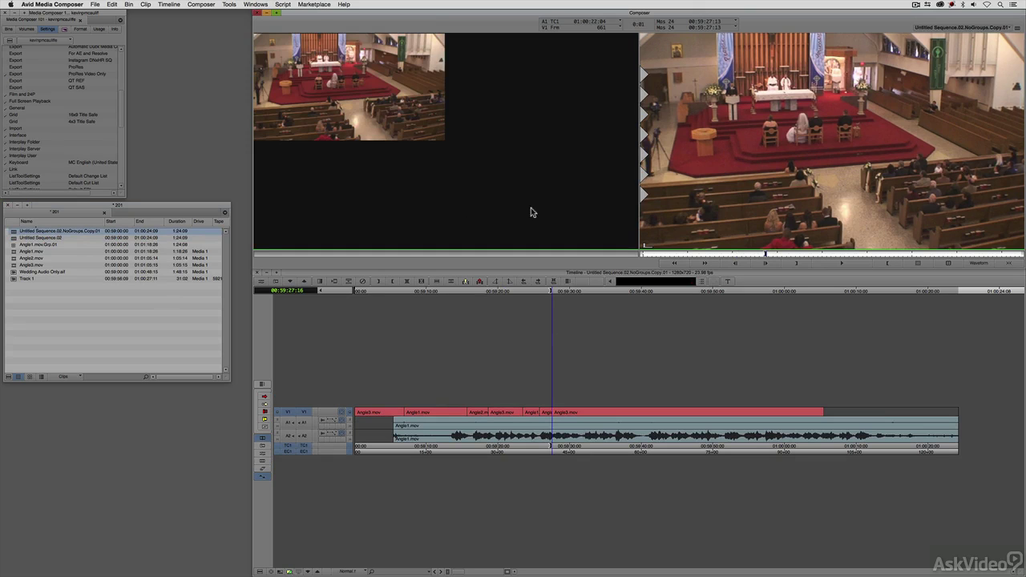
click(292, 27)
click(285, 42)
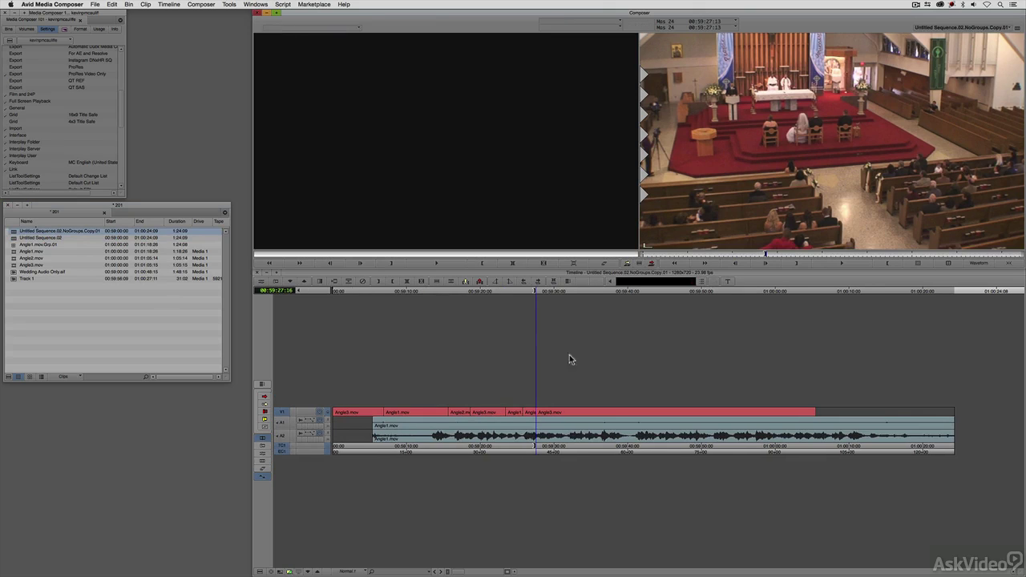
Check the V1 segments' context menus to confirm they are plain Angle clips.
click(494, 418)
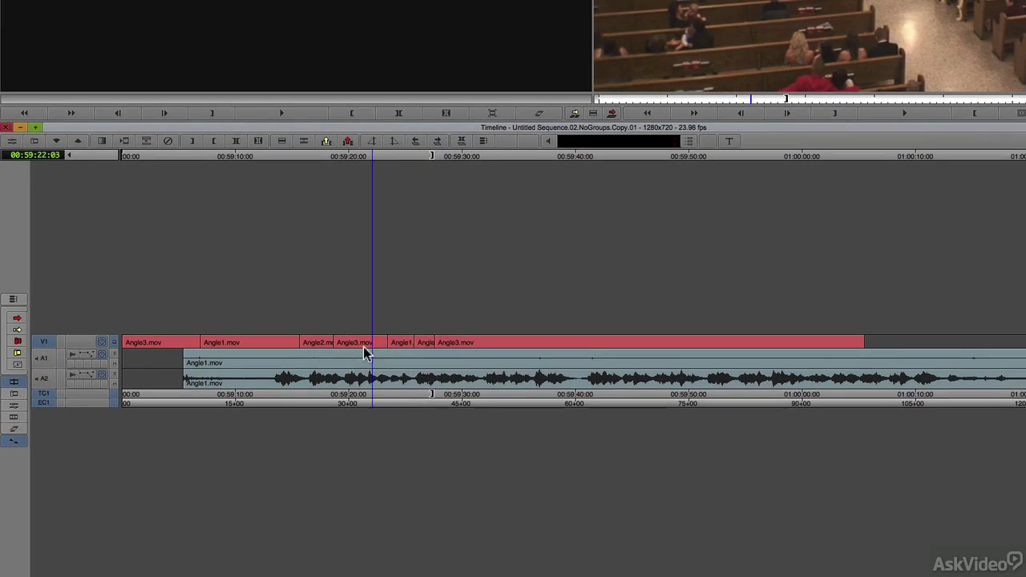
right_click(355, 343)
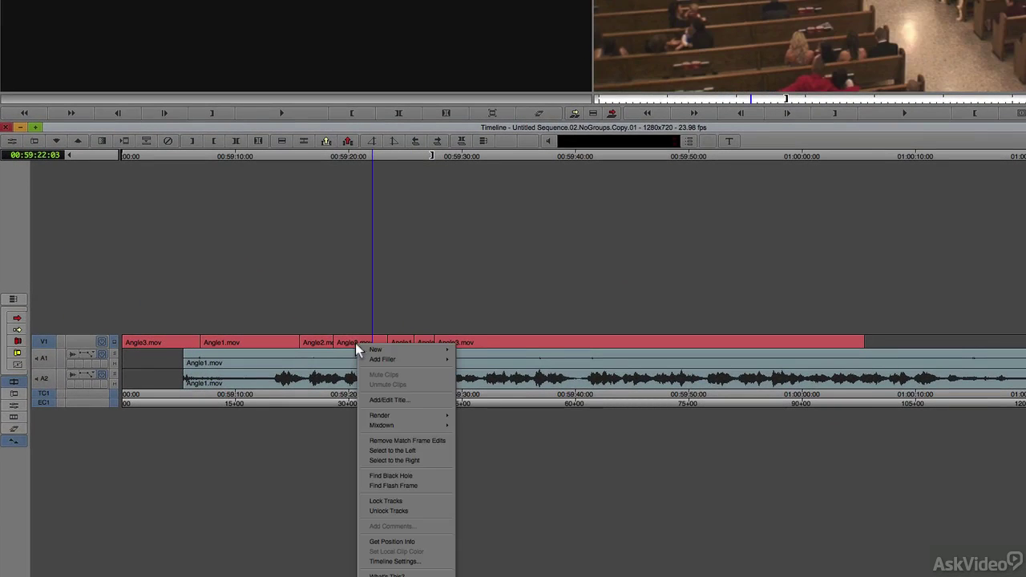
click(355, 343)
right_click(319, 342)
click(322, 342)
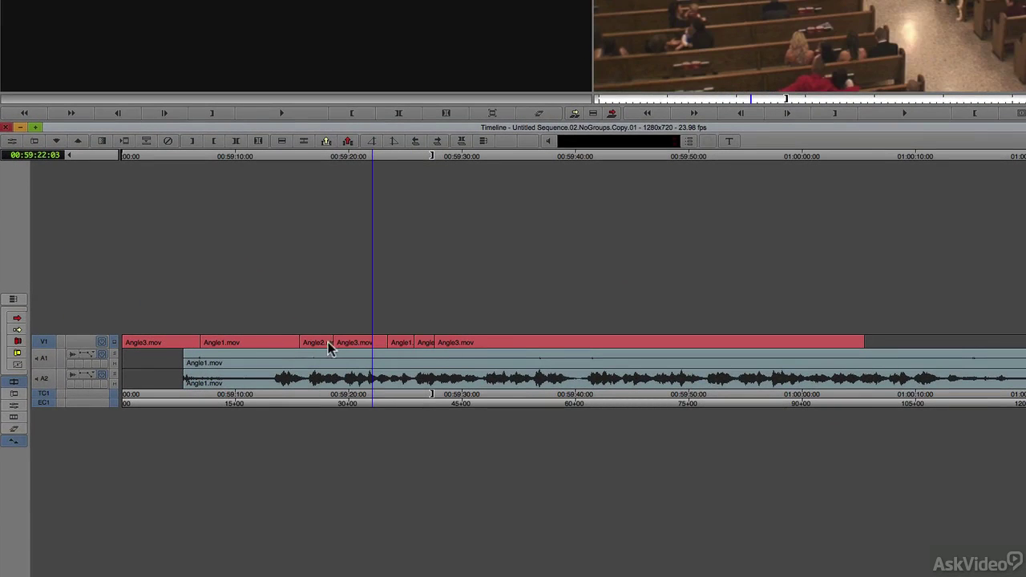
right_click(335, 343)
click(397, 342)
right_click(423, 342)
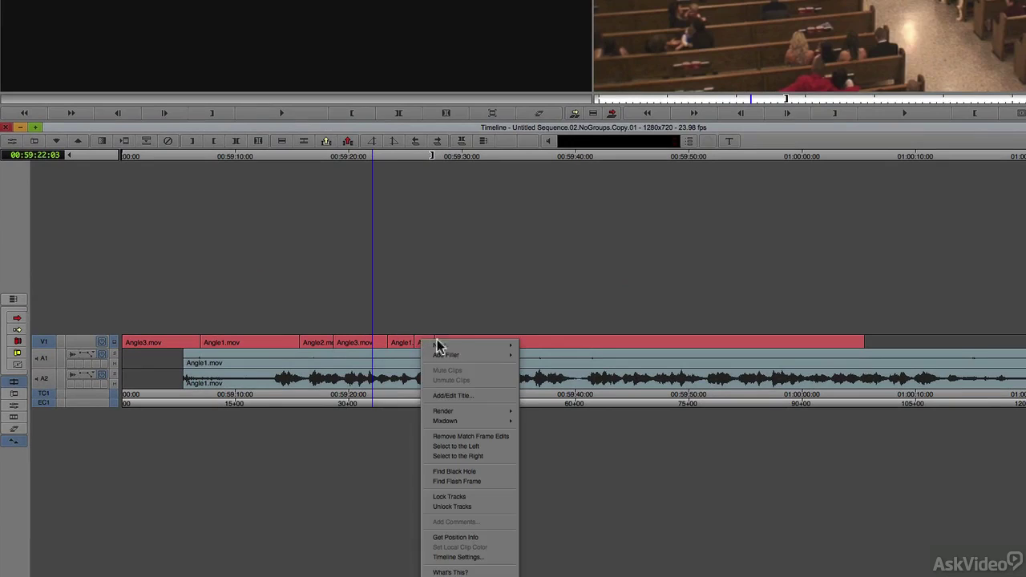
click(564, 342)
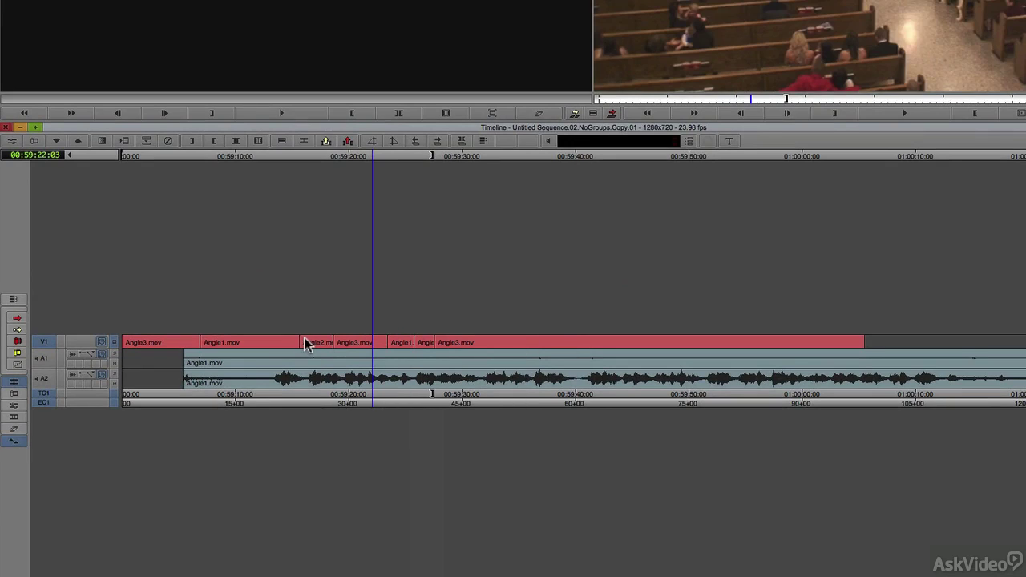
click(276, 371)
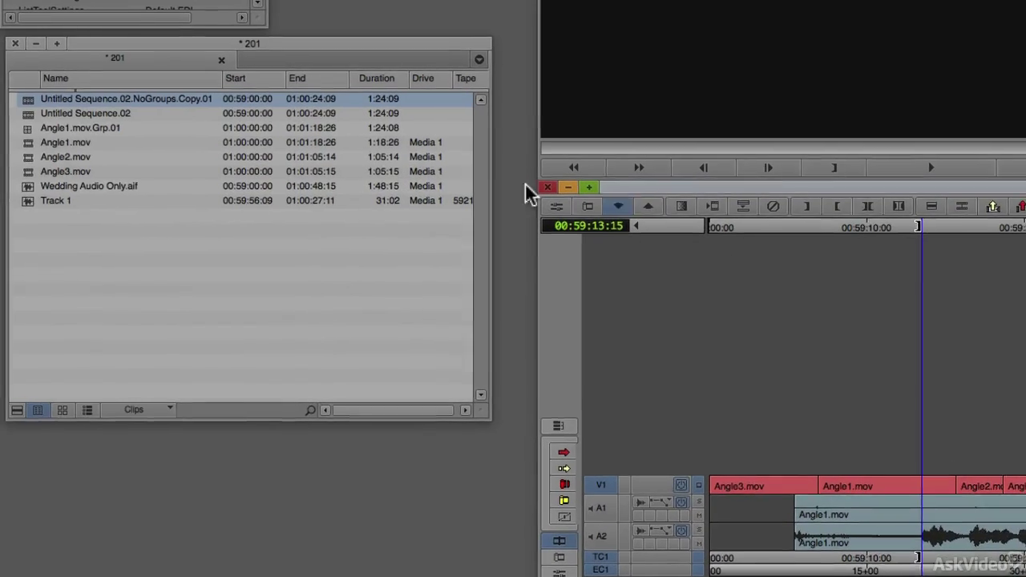
Overwrite A1 and A2 with Wedding Audio Only.aif from the sequence start, then play it back.
drag(28, 185, 710, 33)
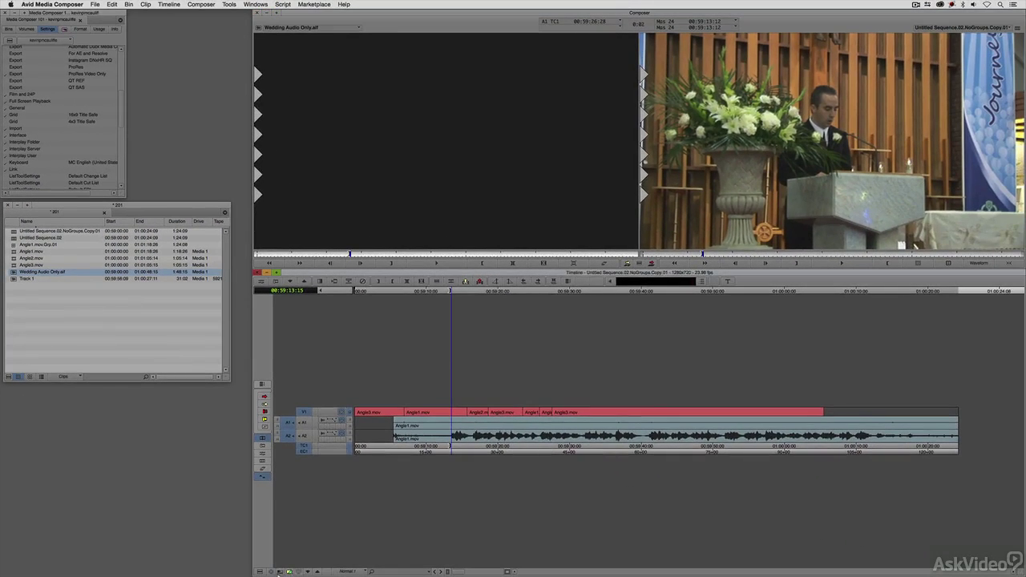
click(287, 571)
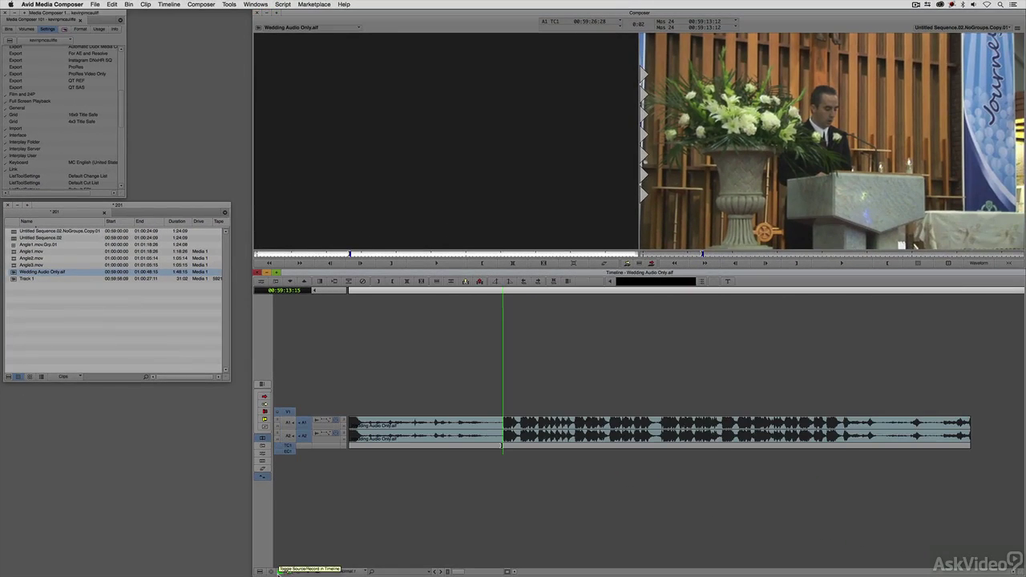
click(287, 571)
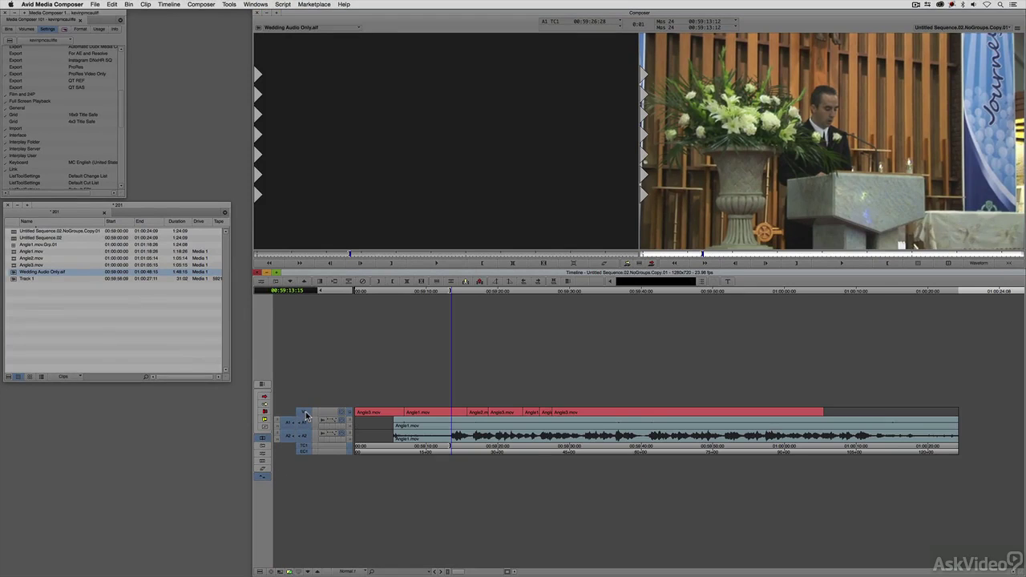
key(b)
click(428, 439)
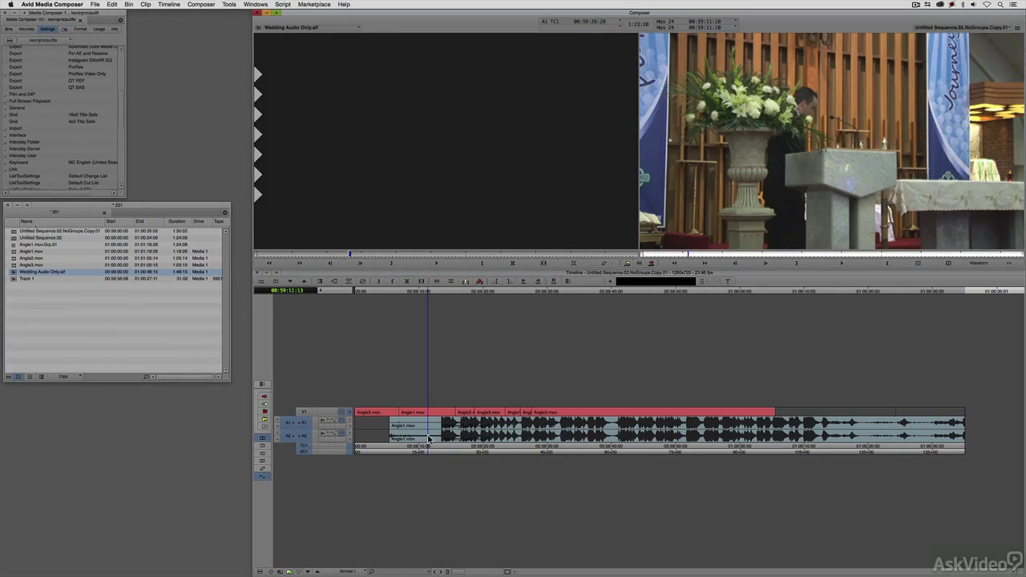
key(Home)
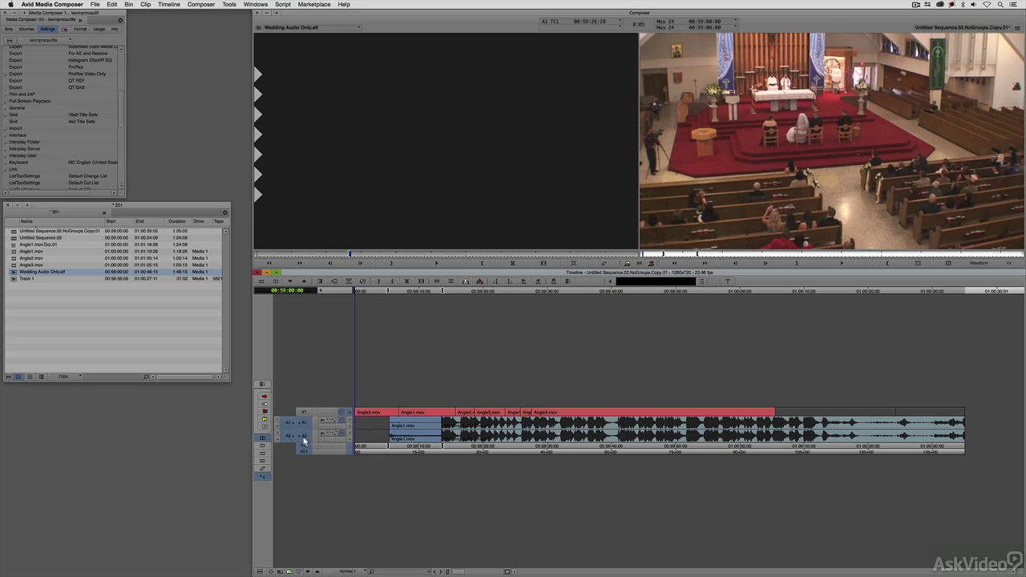
key(i)
key(b)
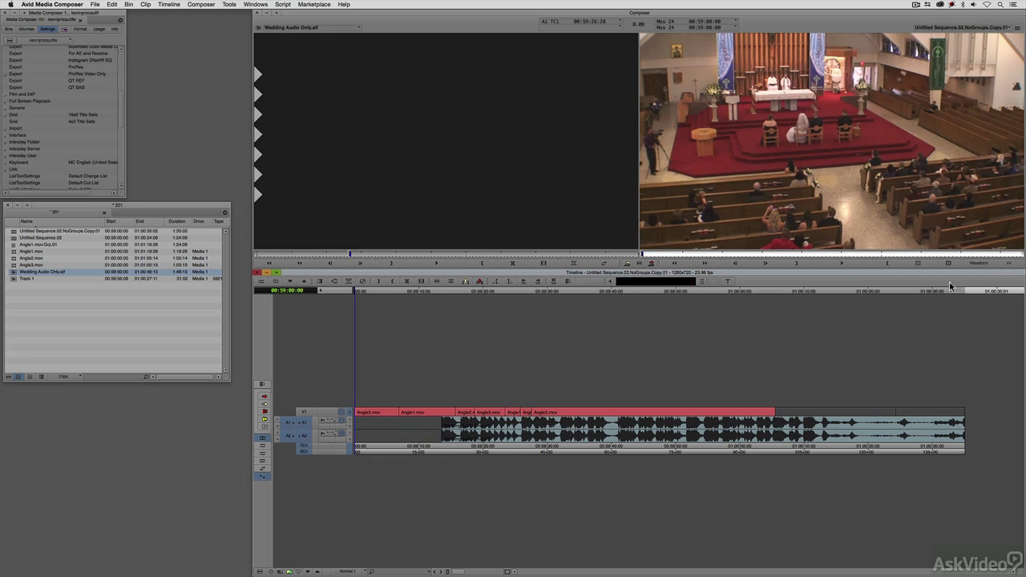
click(433, 439)
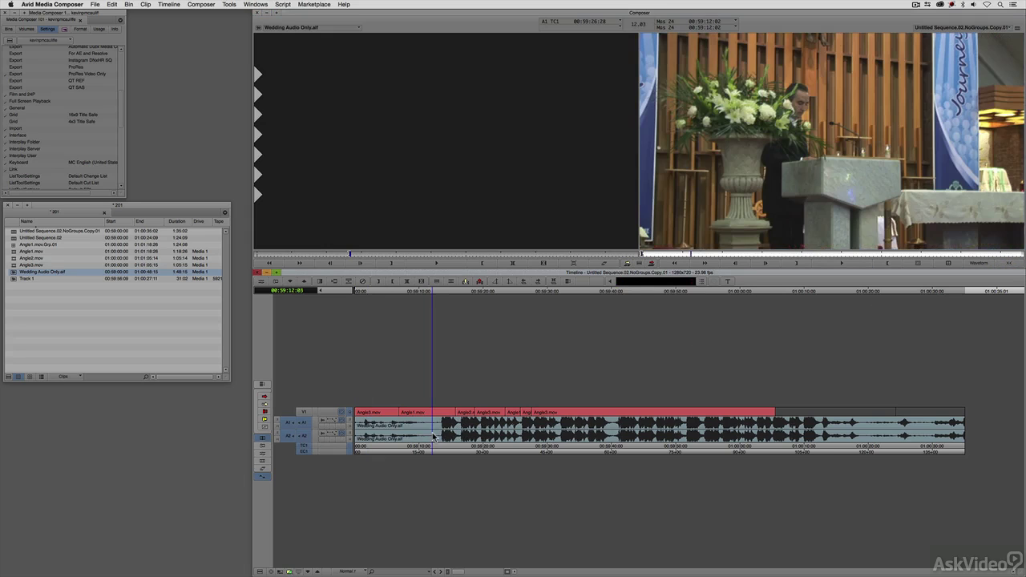
key(space)
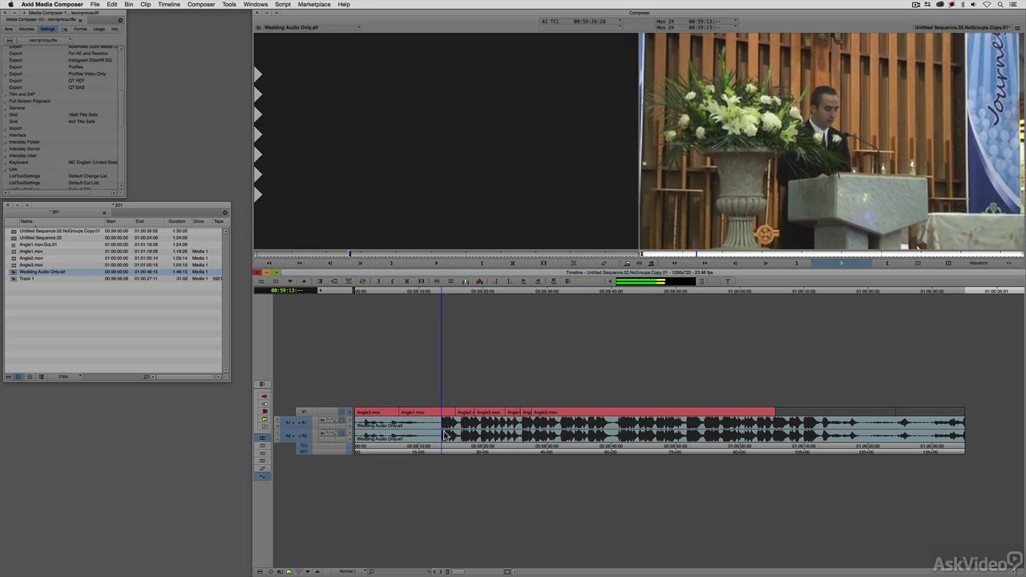